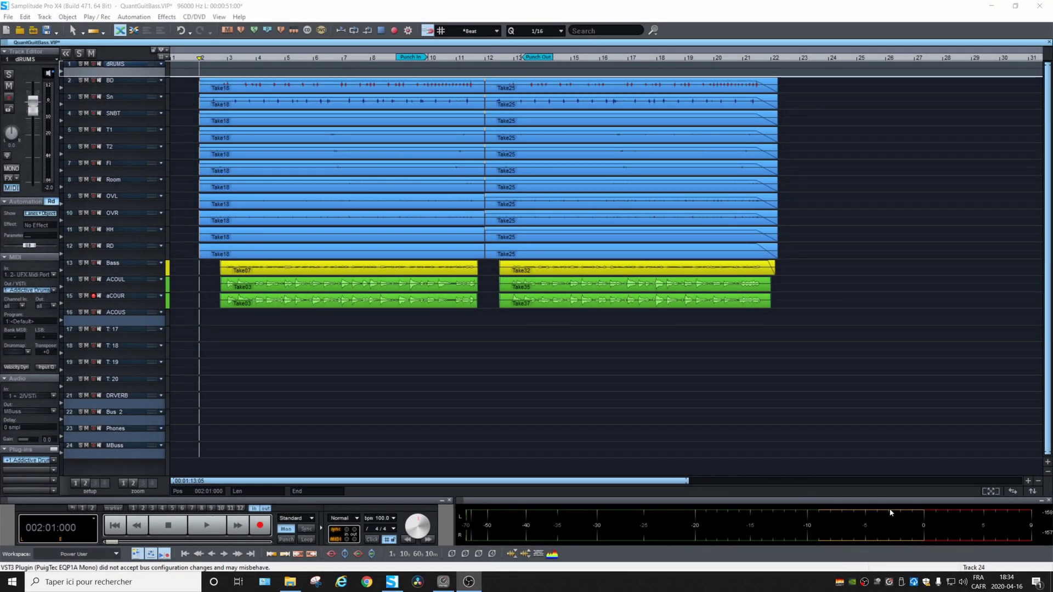
Enlarge the BD track lane, solo it, and play the kick on its own.
{"action": "key", "text": "space"}
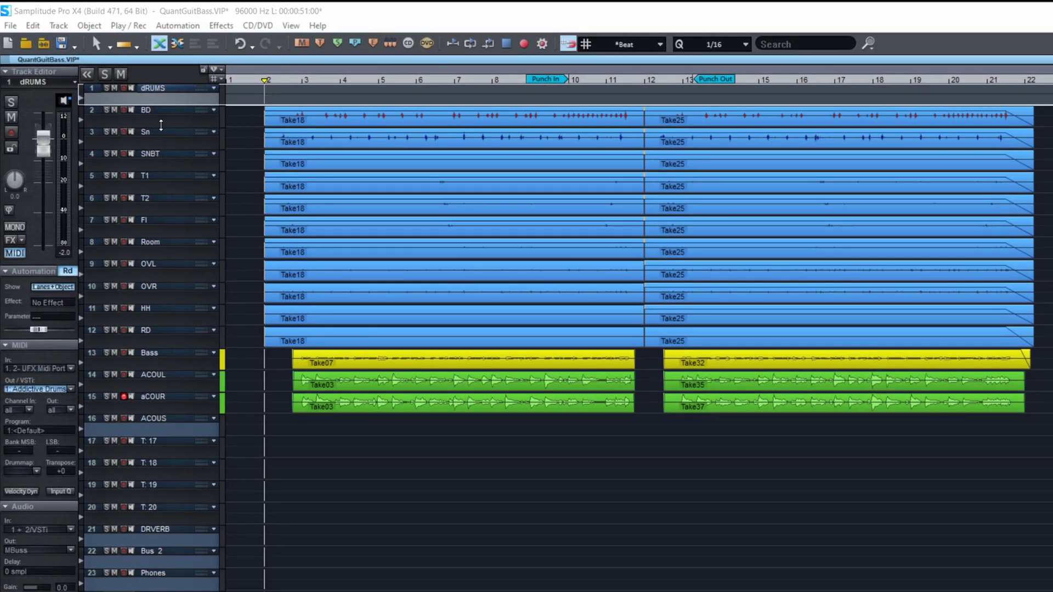
{"action": "left_click_drag", "start_coordinate": [161, 125], "coordinate": [160, 193]}
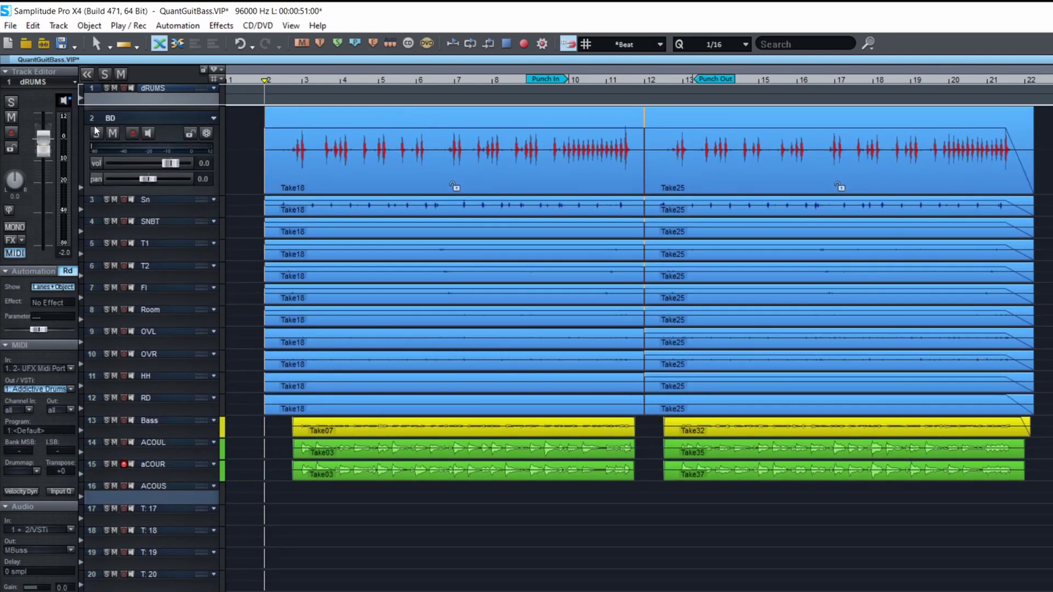
{"action": "left_click", "coordinate": [96, 132]}
{"action": "key", "text": "space"}
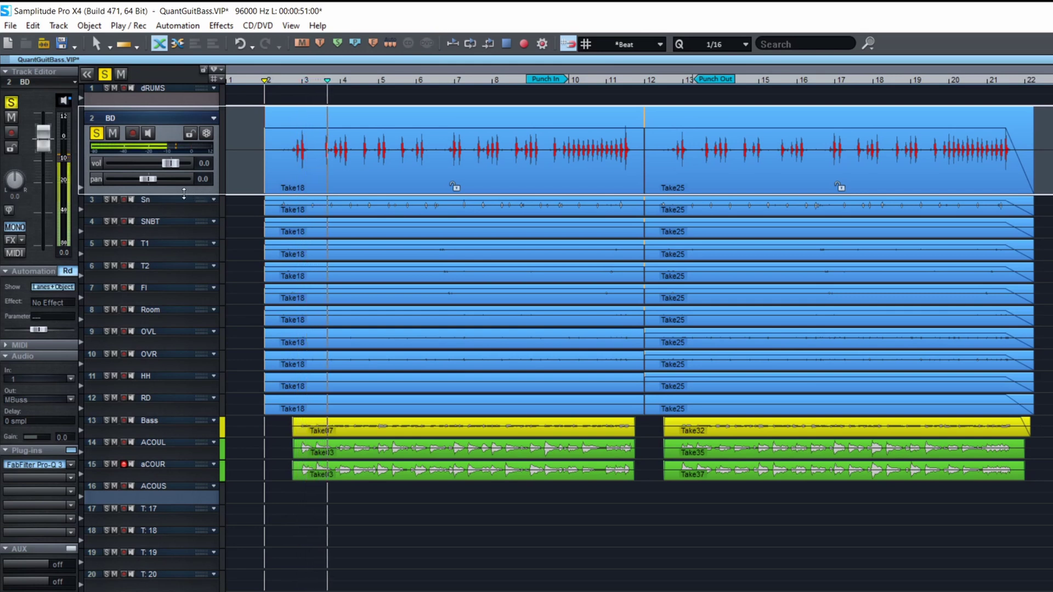
Make the BD lane taller, stop playback and select the drum objects across it.
{"action": "left_click_drag", "start_coordinate": [204, 193], "coordinate": [181, 299]}
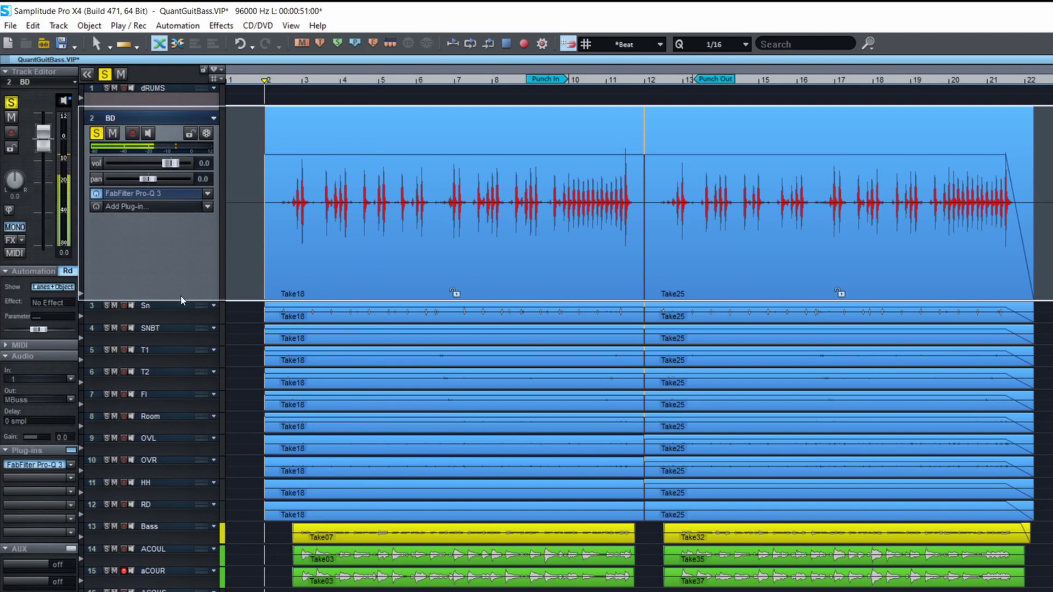
{"action": "key", "text": "space"}
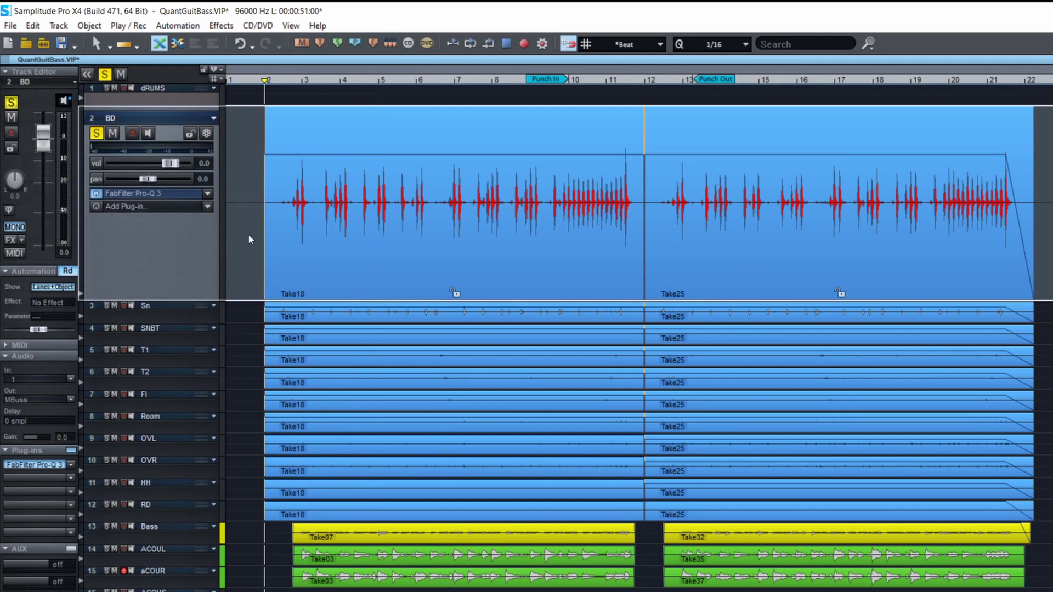
{"action": "left_click_drag", "start_coordinate": [250, 240], "coordinate": [1031, 198]}
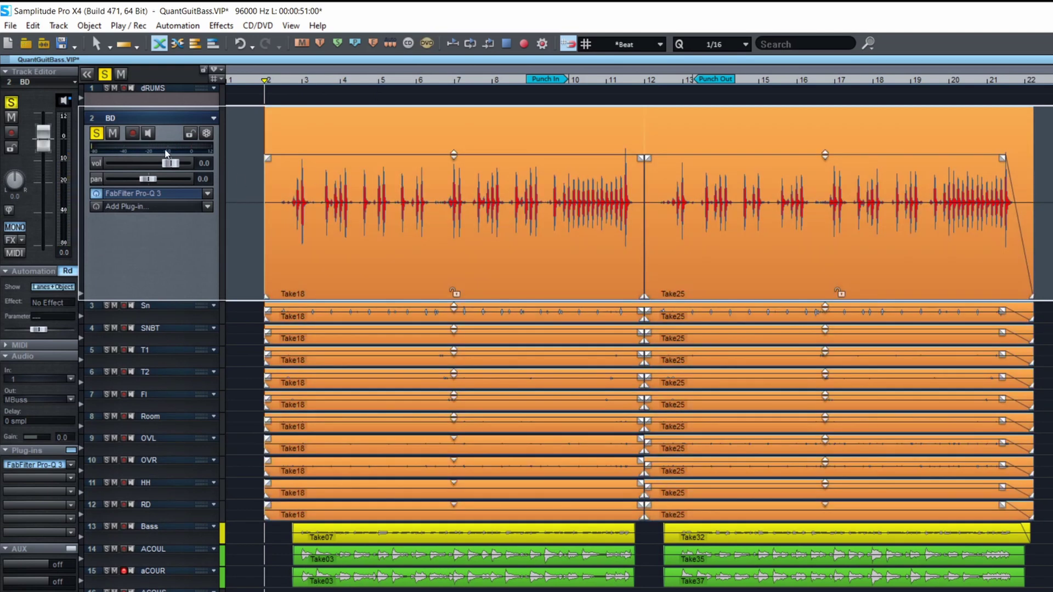
Set the play position just before bar 2 and clear the drum object selection.
{"action": "left_click", "coordinate": [245, 194]}
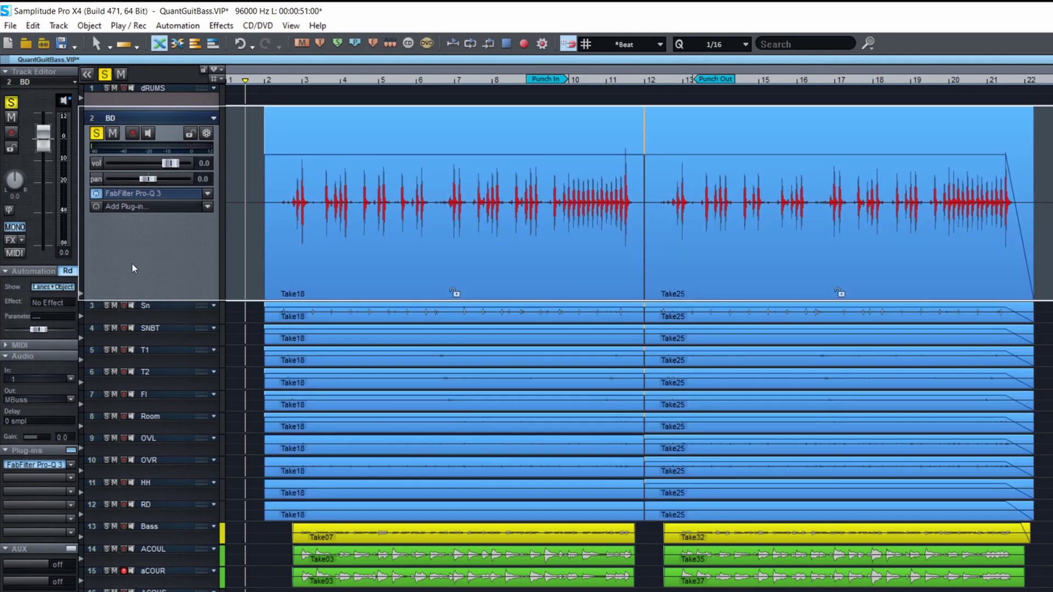
{"action": "key", "text": "Escape"}
{"action": "left_click", "coordinate": [89, 26]}
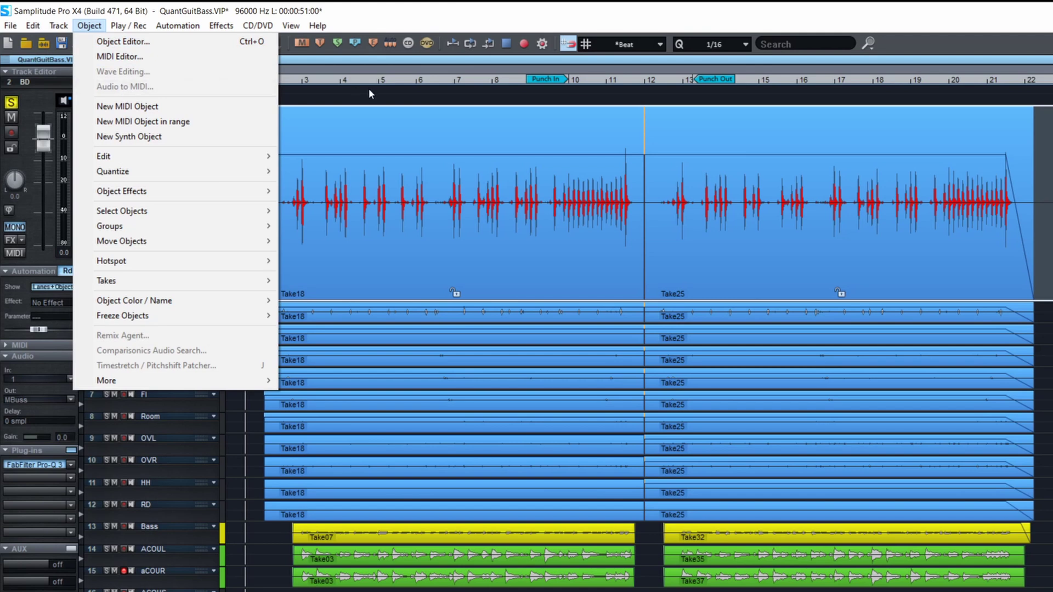
{"action": "left_click", "coordinate": [380, 96]}
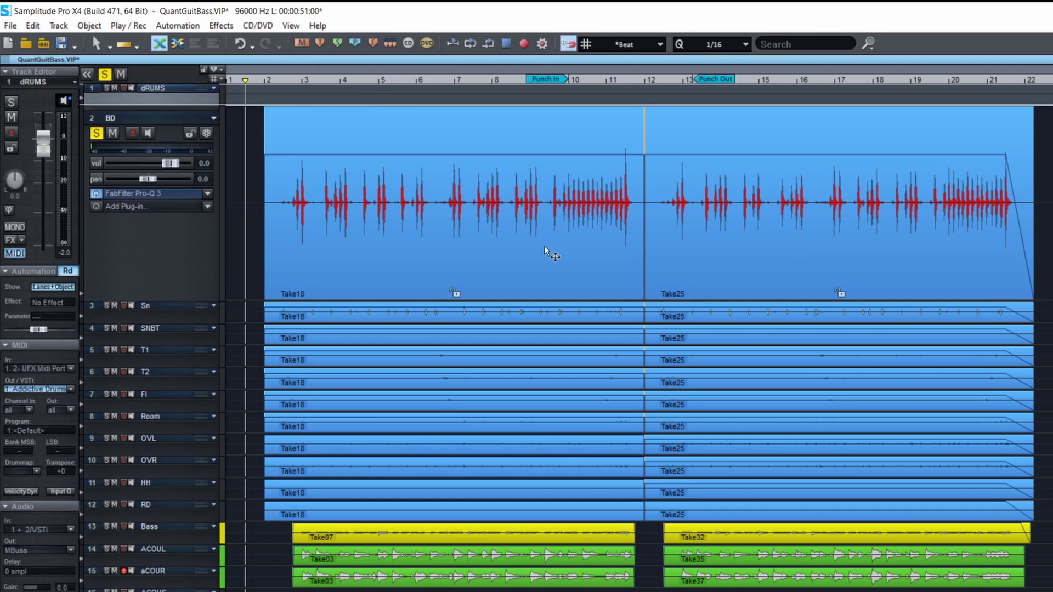
Ungroup the Take18 drum objects and select the two BD kick clips alone.
{"action": "left_click", "coordinate": [447, 273]}
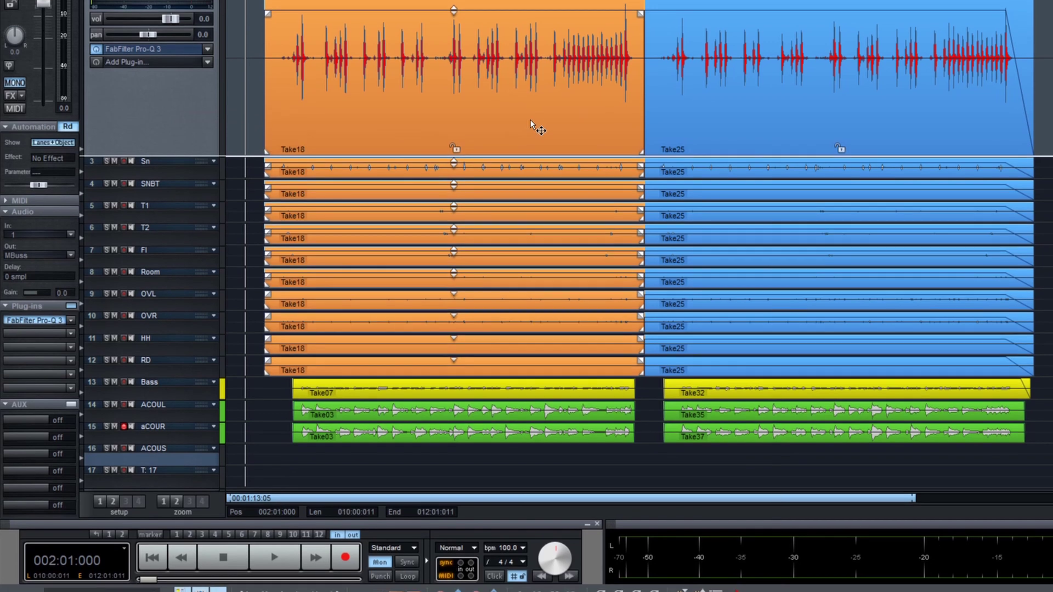
{"action": "right_click", "coordinate": [531, 125]}
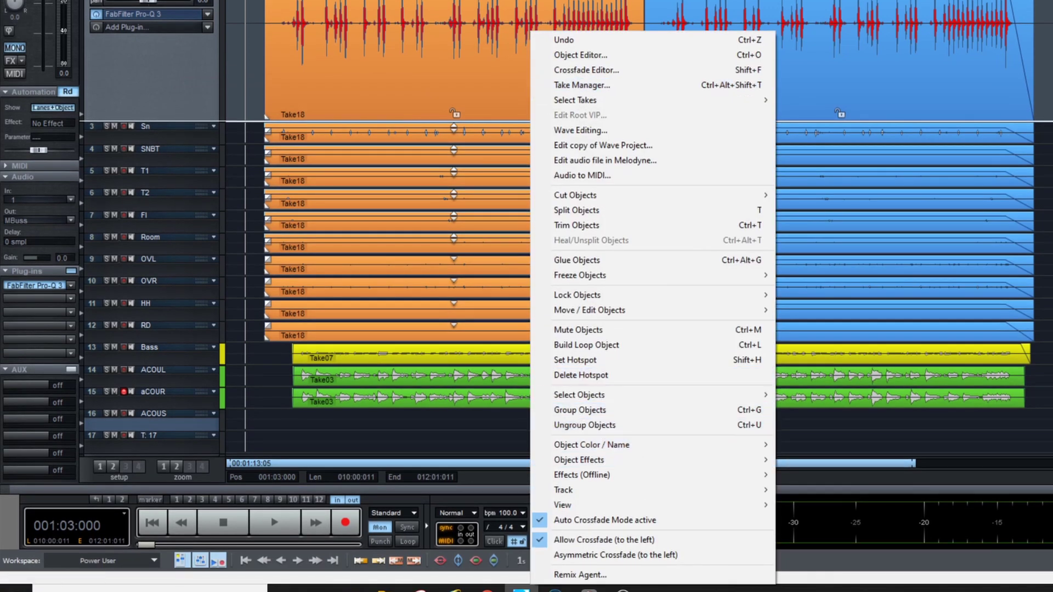
{"action": "left_click", "coordinate": [611, 425]}
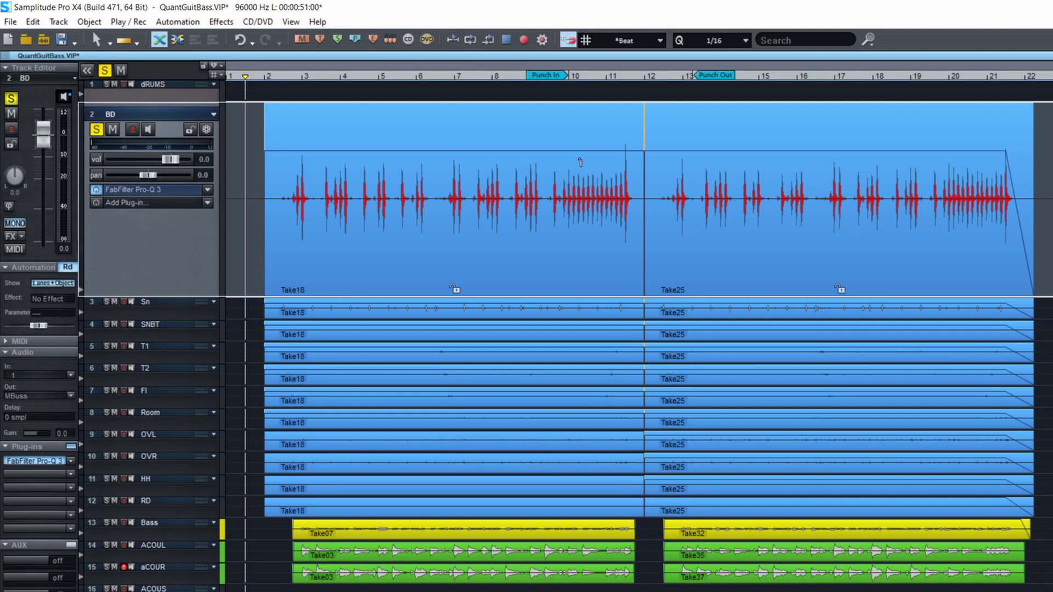
{"action": "left_click", "coordinate": [515, 235]}
View track 3's converted kick notes zoomed out in the MIDI Editor, then close it.
{"action": "left_click", "coordinate": [759, 232], "text": "shift"}
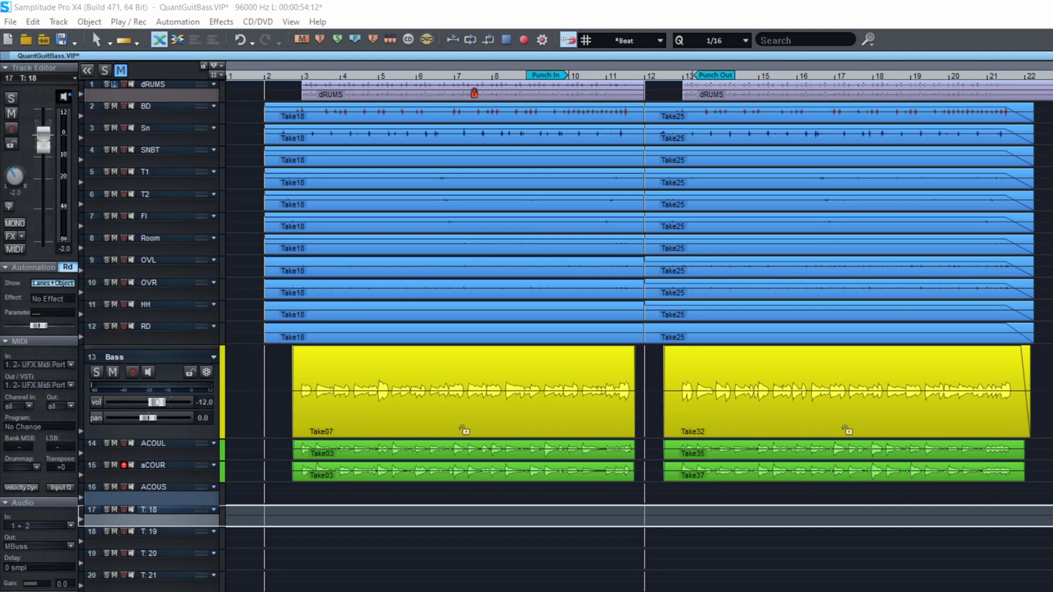
{"action": "left_click", "coordinate": [504, 134]}
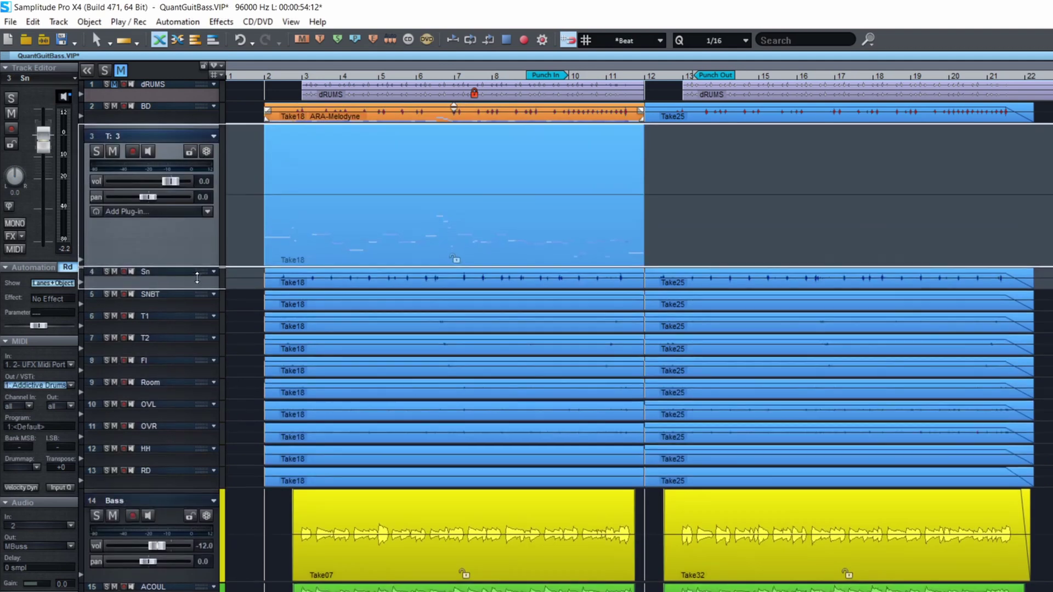
{"action": "double_click", "coordinate": [419, 256]}
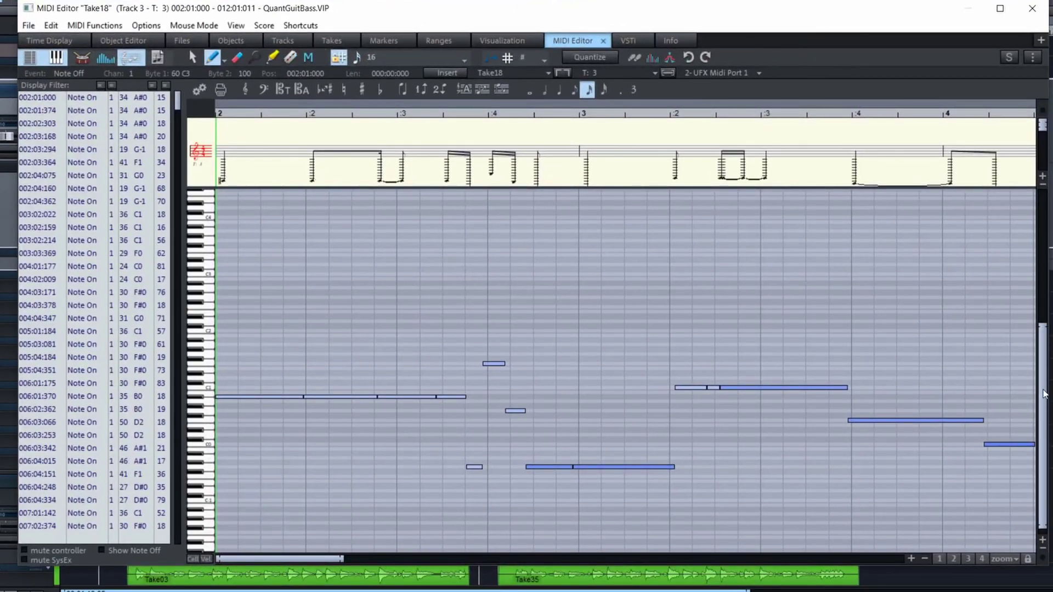
{"action": "scroll", "coordinate": [1044, 394], "scroll_direction": "down", "scroll_amount": 1}
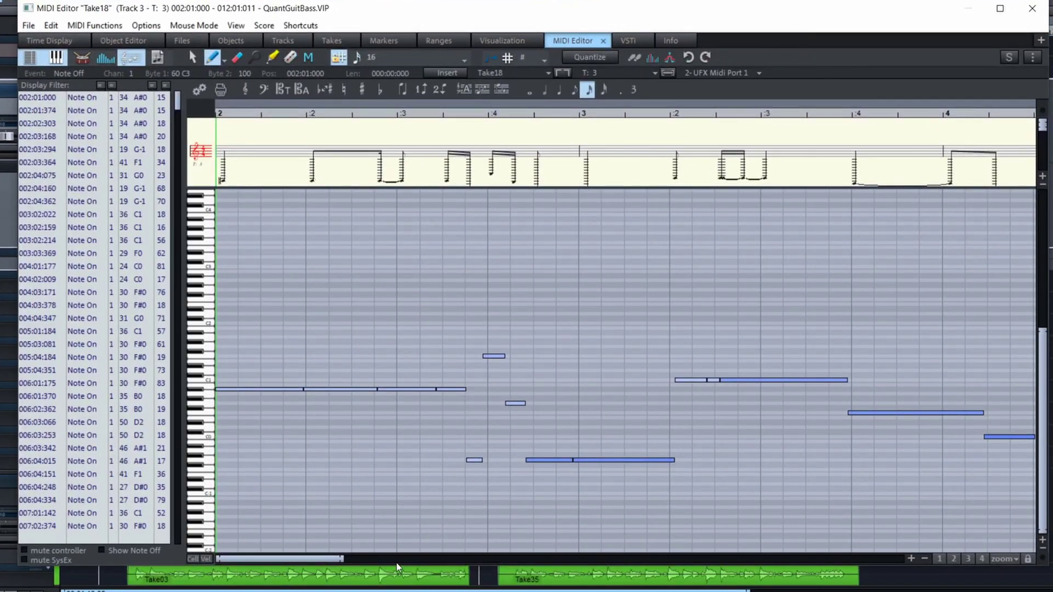
{"action": "left_click_drag", "start_coordinate": [341, 559], "coordinate": [928, 572]}
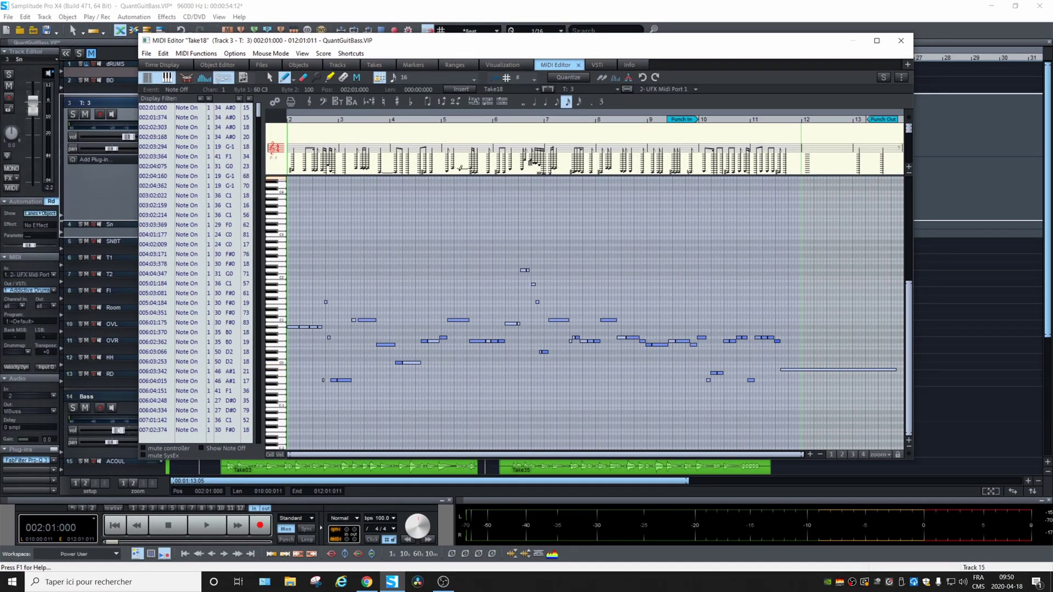
{"action": "left_click", "coordinate": [900, 41]}
Load the BD Take18 clip into the Object Editor and open it in Melodyne.
{"action": "left_click", "coordinate": [560, 88]}
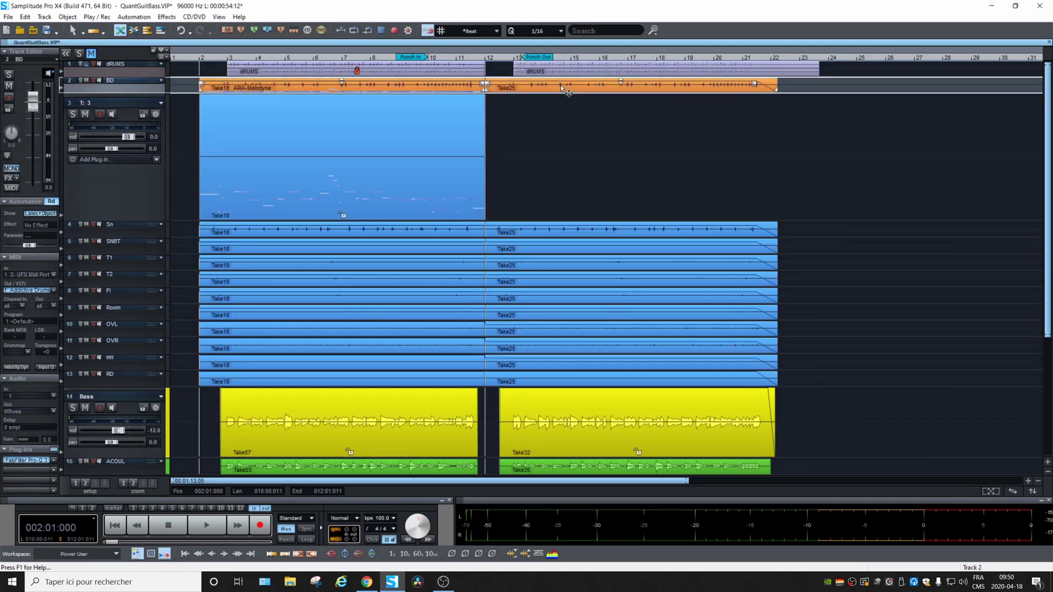
{"action": "double_click", "coordinate": [634, 237]}
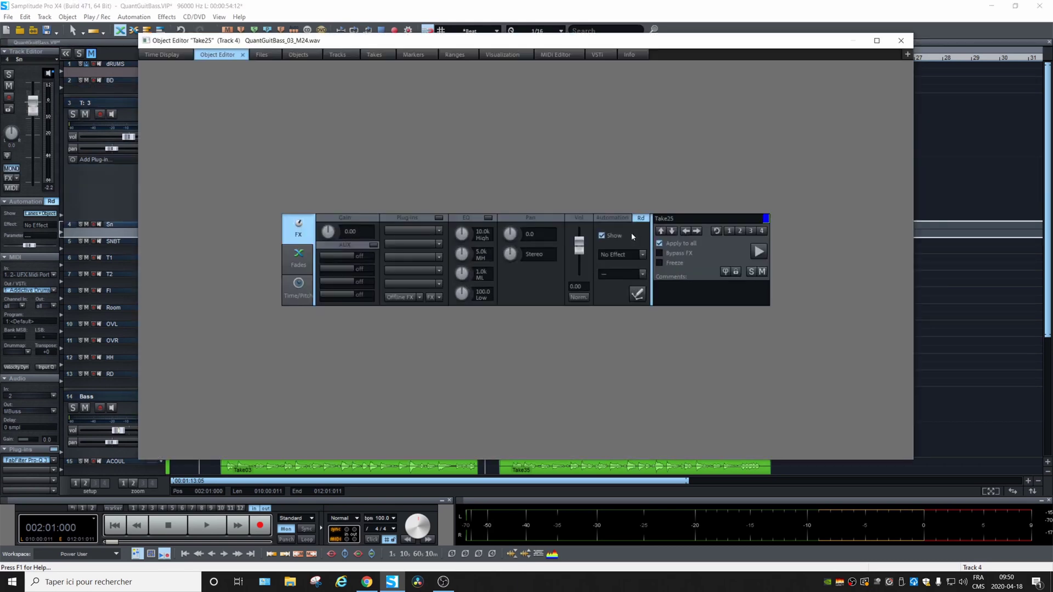
{"action": "left_click_drag", "start_coordinate": [342, 47], "coordinate": [724, 138]}
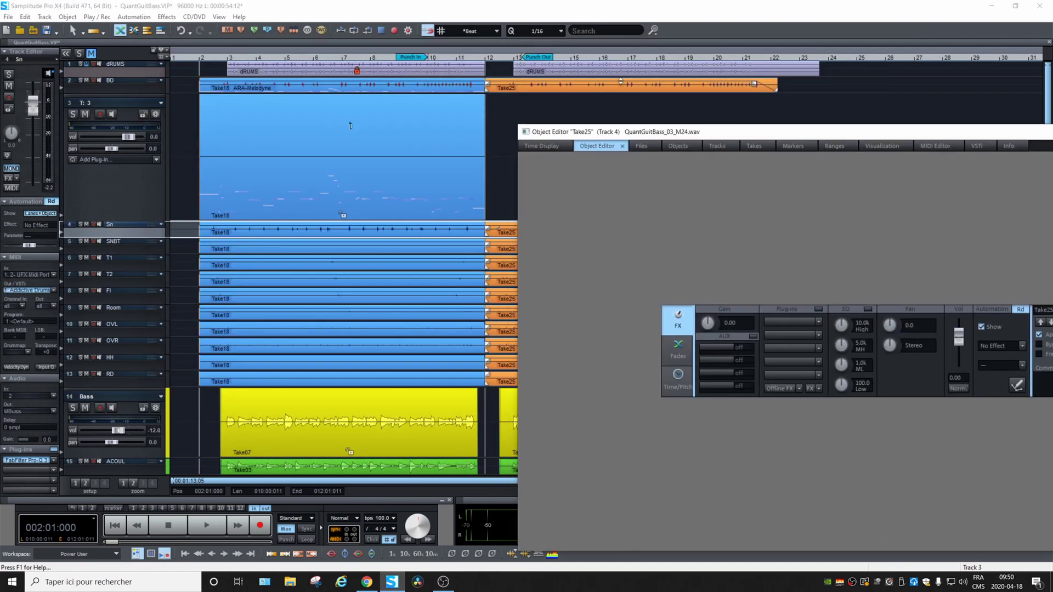
{"action": "left_click", "coordinate": [330, 91]}
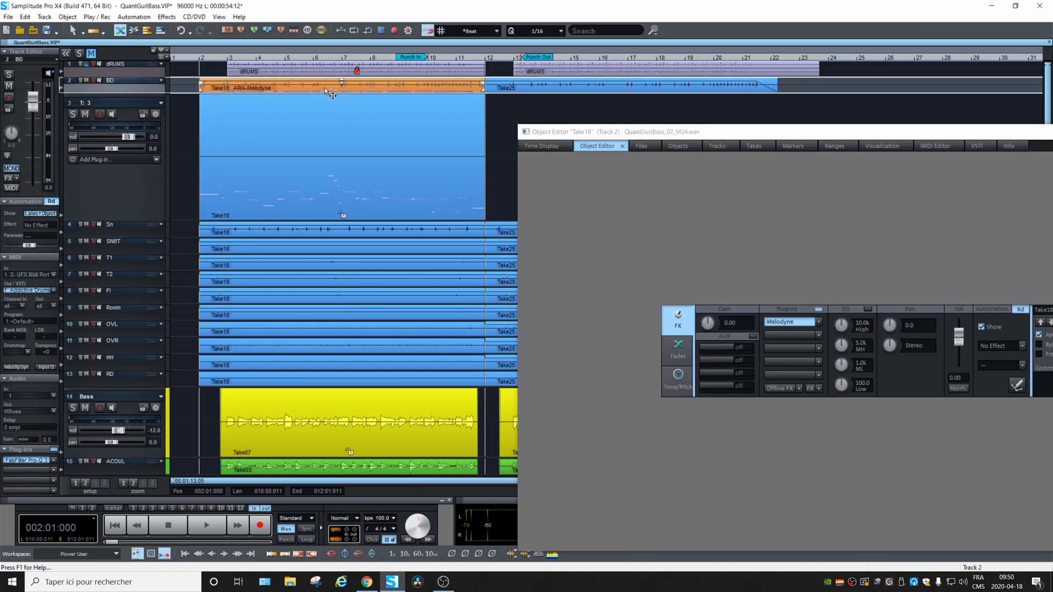
{"action": "left_click", "coordinate": [793, 322]}
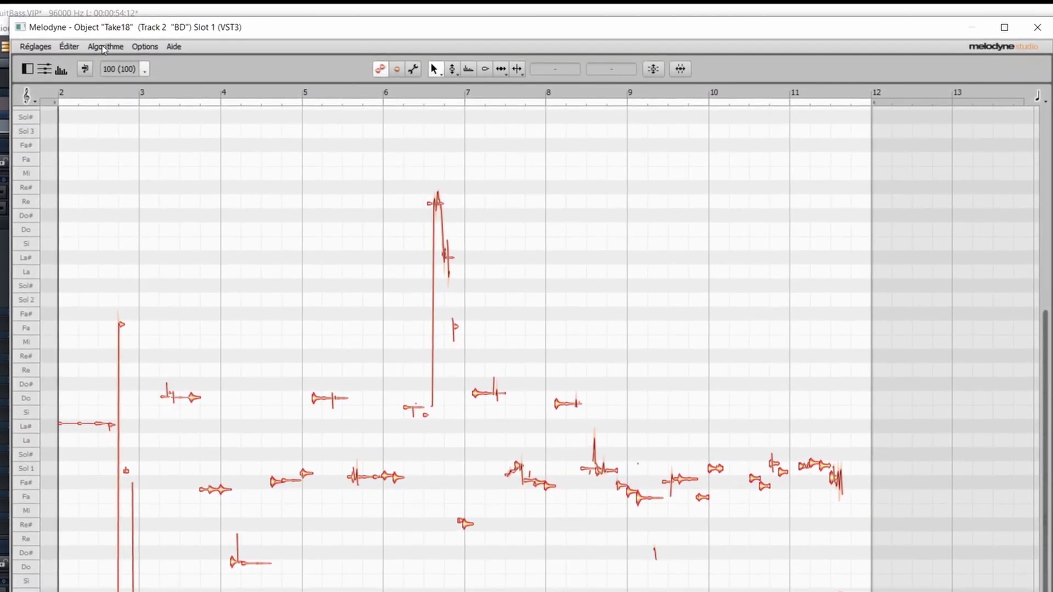
{"action": "left_click", "coordinate": [104, 47]}
Redetect the kick with Melodyne's Percussif algorithm, then close Melodyne.
{"action": "left_click", "coordinate": [127, 67]}
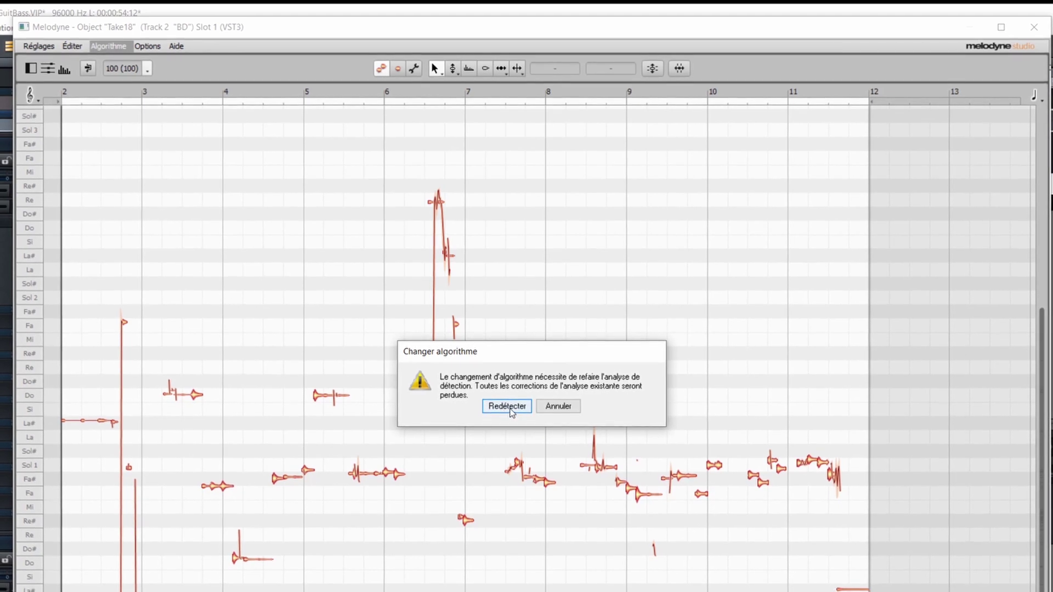
{"action": "left_click", "coordinate": [506, 406]}
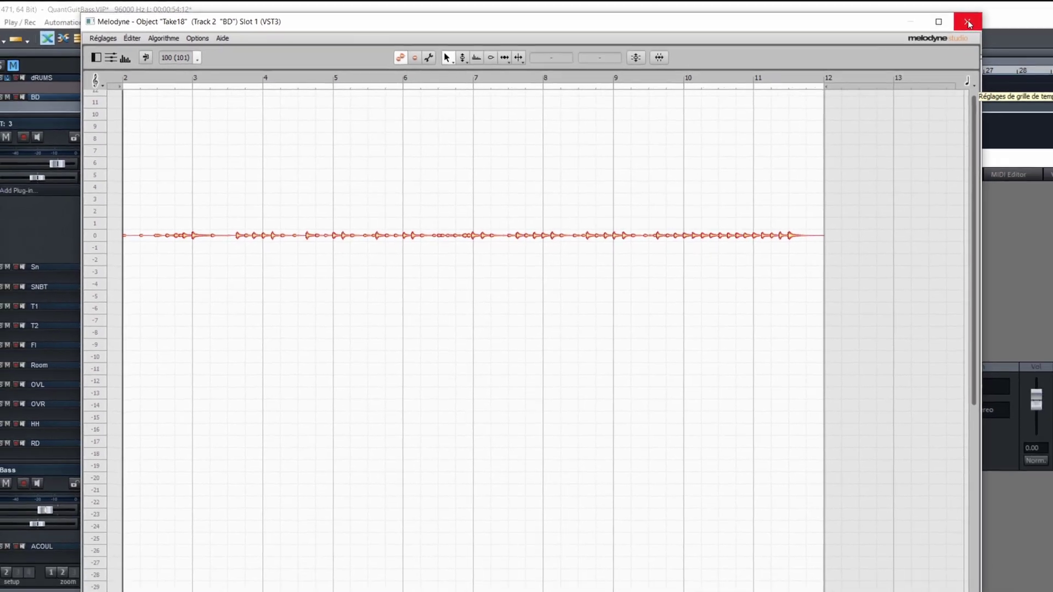
{"action": "left_click", "coordinate": [1023, 30]}
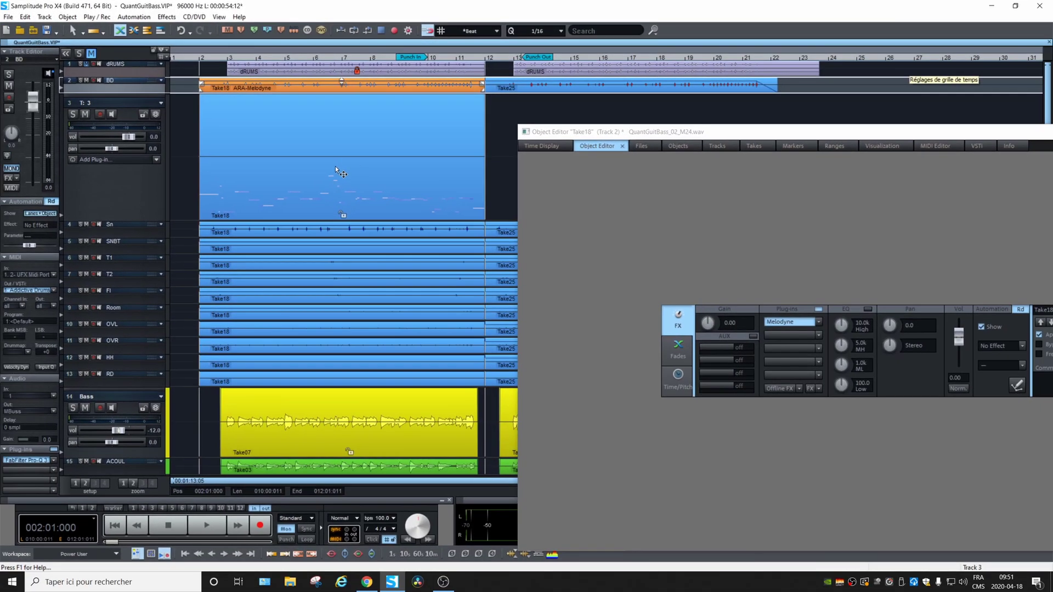
Replace track 3's old Take18 MIDI with a fresh Audio to MIDI conversion and open it.
{"action": "left_click", "coordinate": [335, 167]}
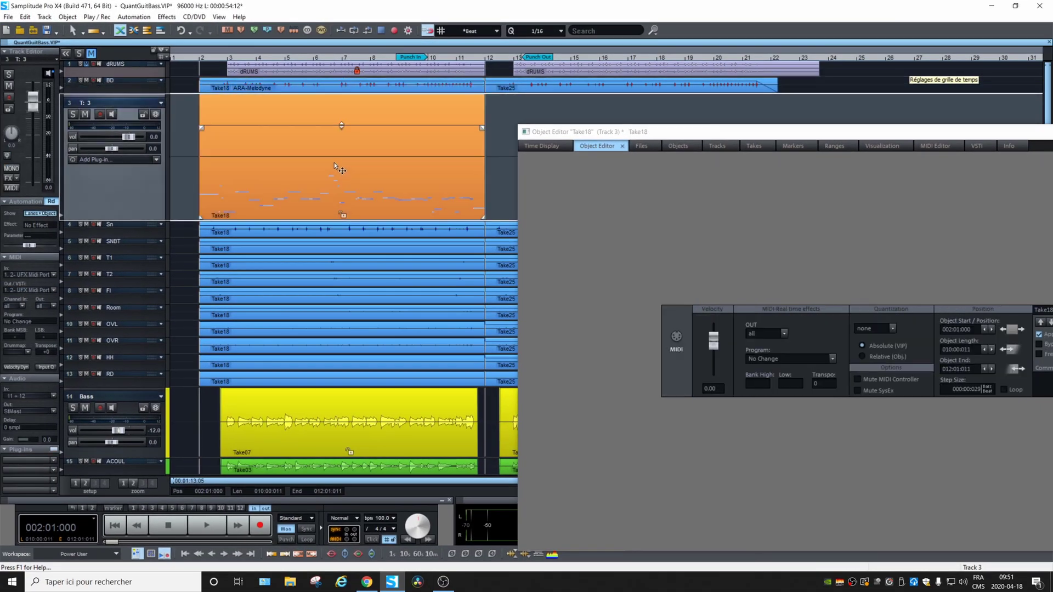
{"action": "key", "text": "Delete"}
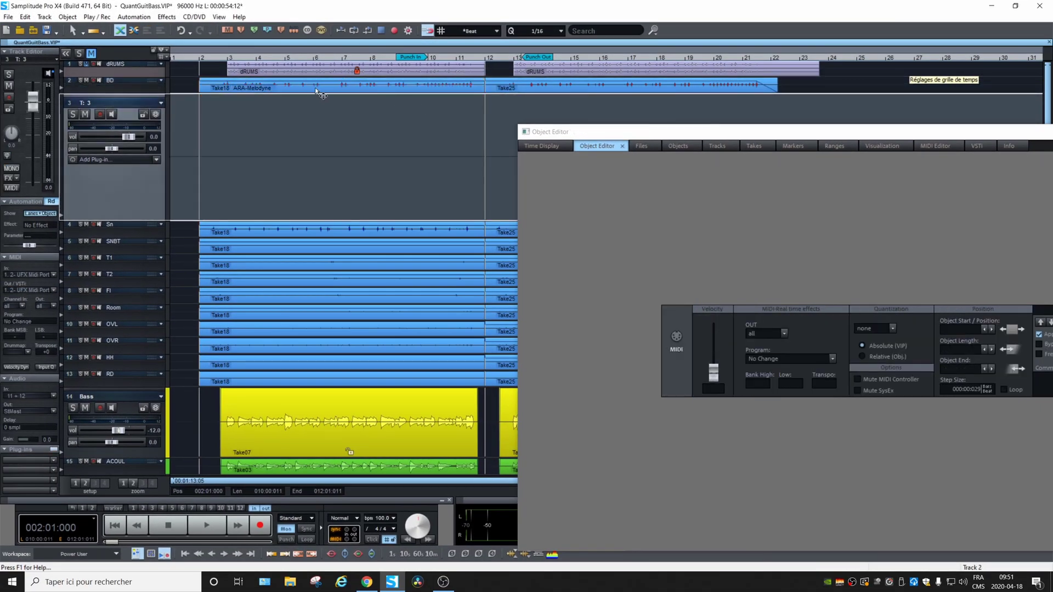
{"action": "left_click", "coordinate": [321, 90]}
{"action": "left_click", "coordinate": [65, 17]}
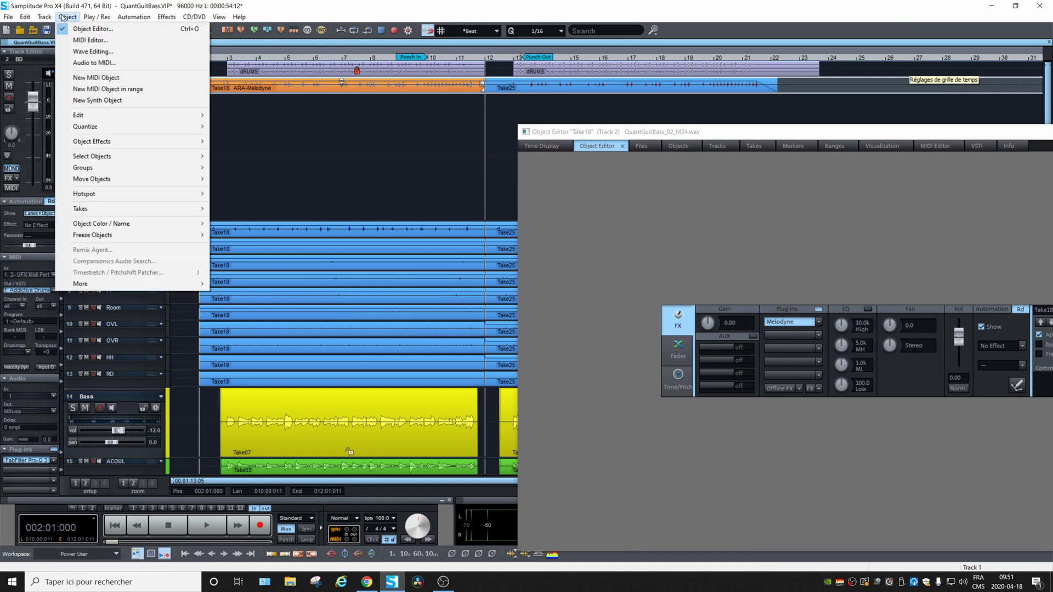
{"action": "left_click", "coordinate": [87, 62]}
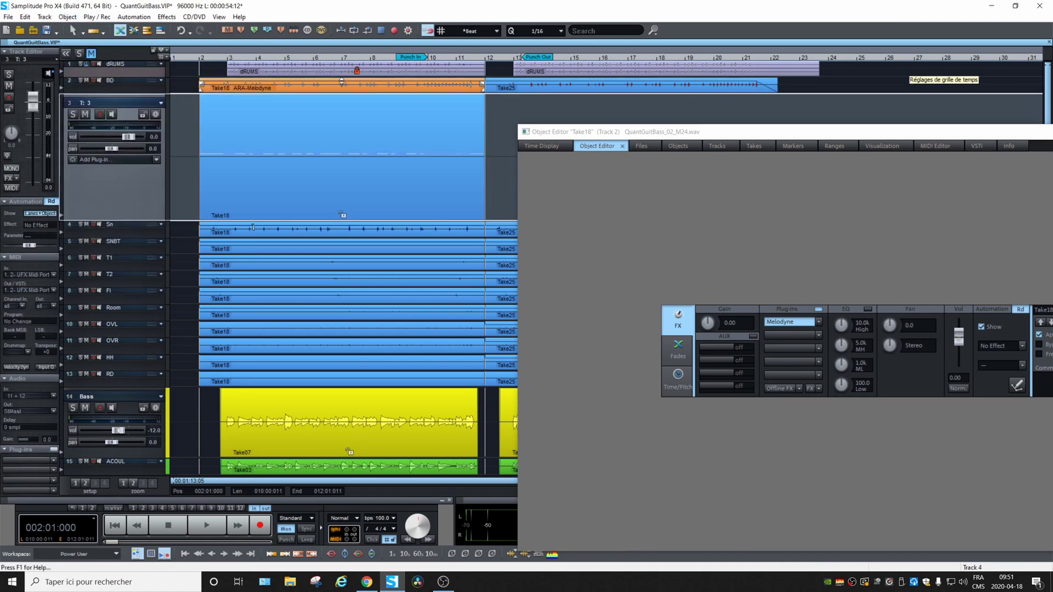
{"action": "double_click", "coordinate": [294, 193]}
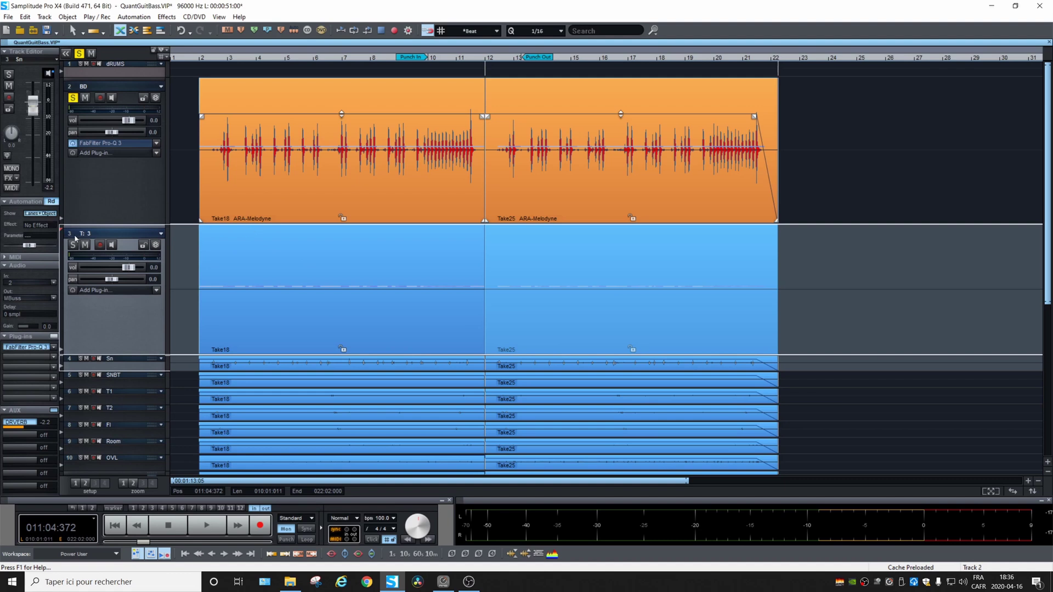
Switch track 3 to MIDI mode with output VSTi 1: Addictive Drums 2.
{"action": "left_click", "coordinate": [10, 188]}
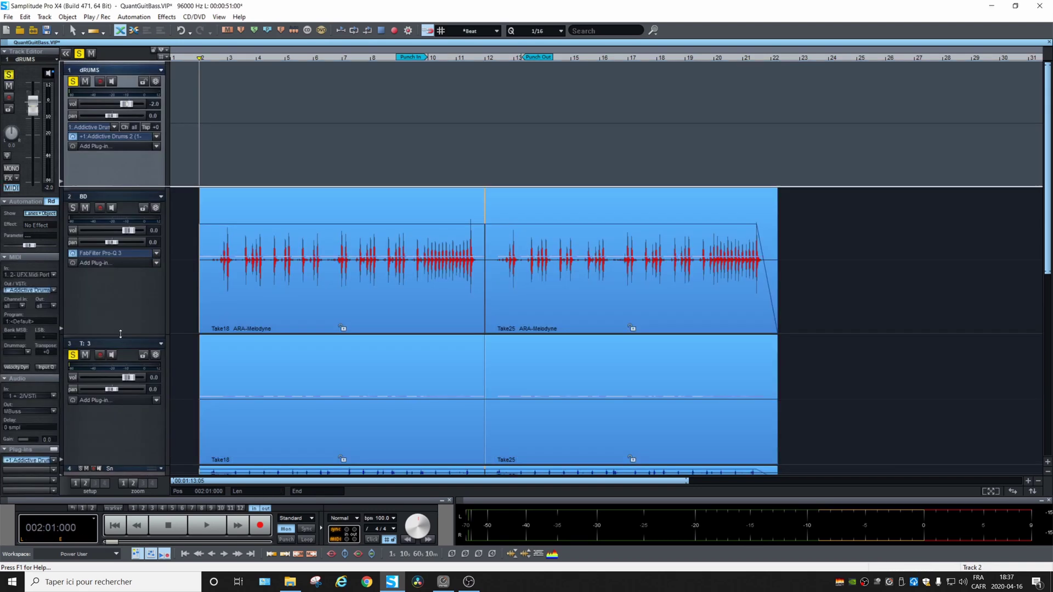
{"action": "left_click", "coordinate": [114, 340]}
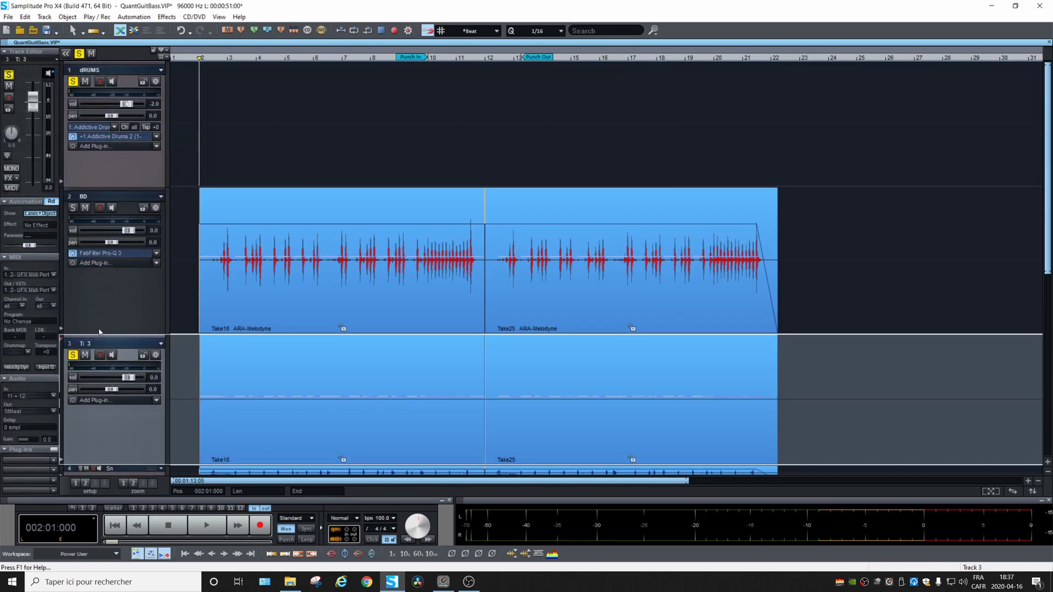
{"action": "left_click", "coordinate": [54, 290]}
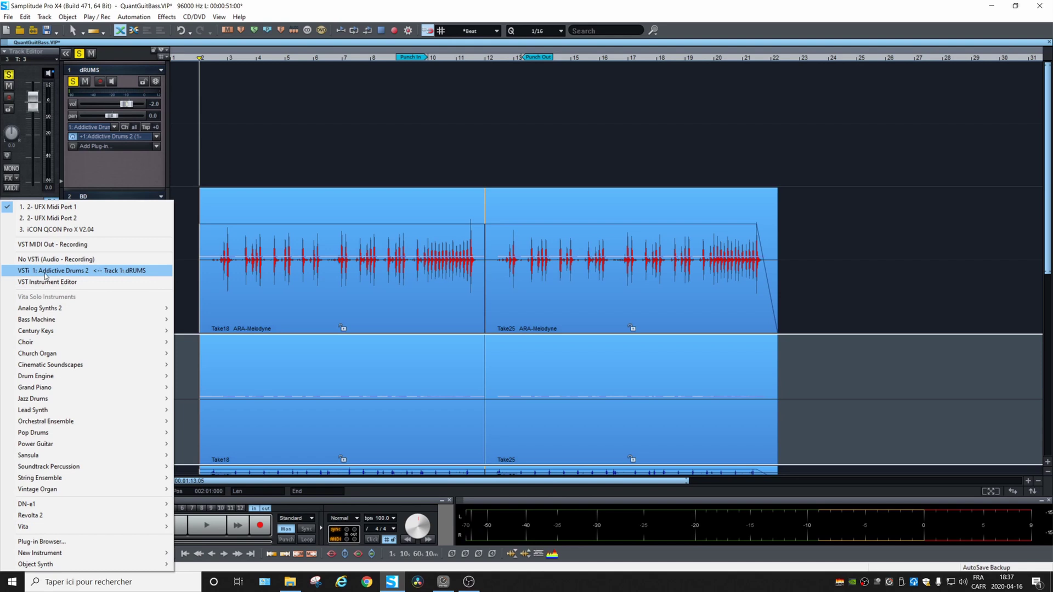
{"action": "left_click", "coordinate": [121, 272]}
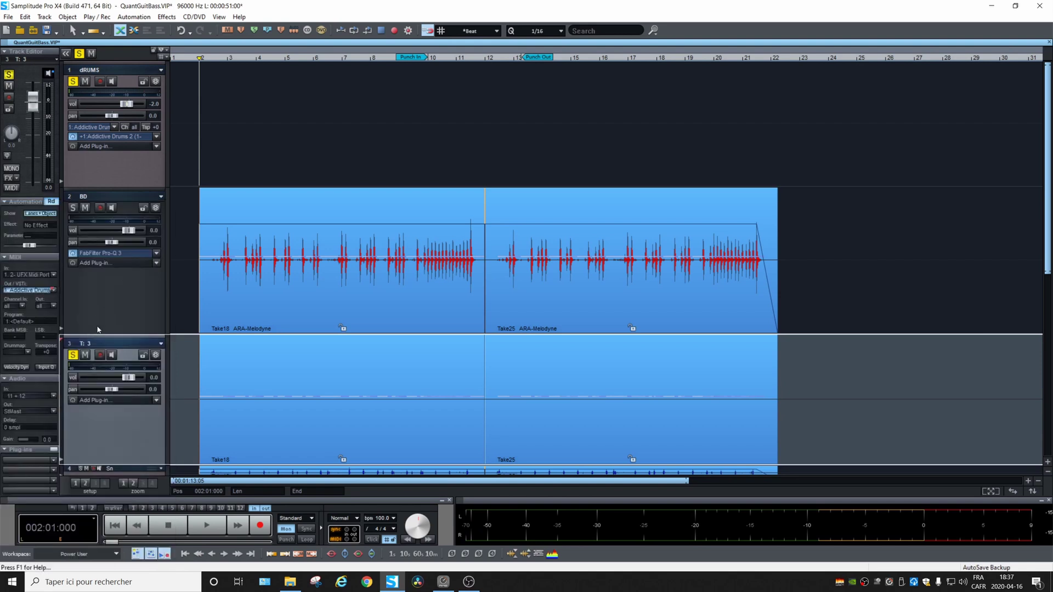
Audition the MIDI drums, then select both MIDI objects on track 3.
{"action": "key", "text": "space"}
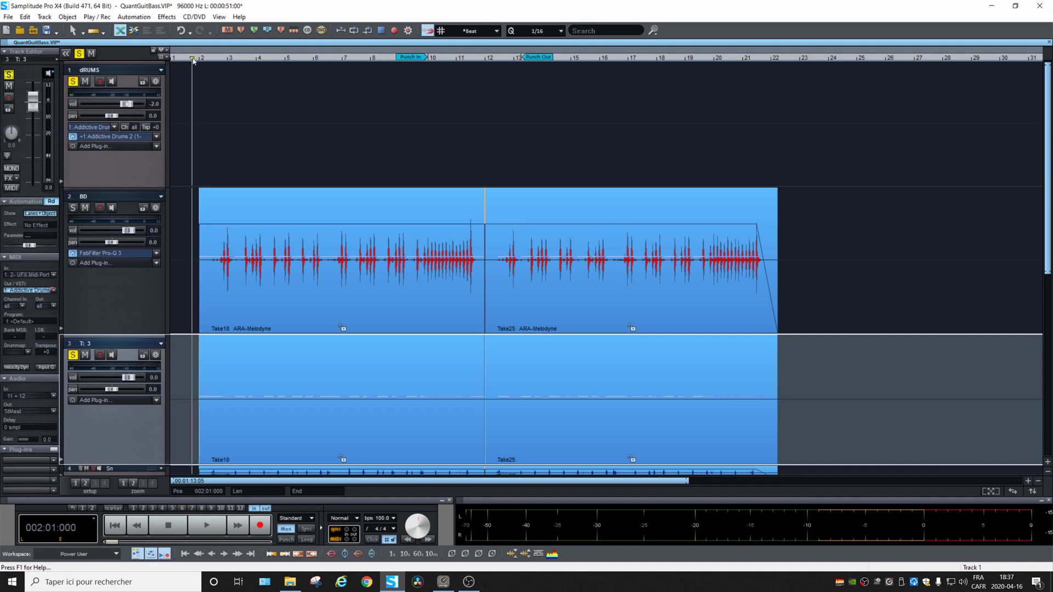
{"action": "left_click", "coordinate": [128, 104]}
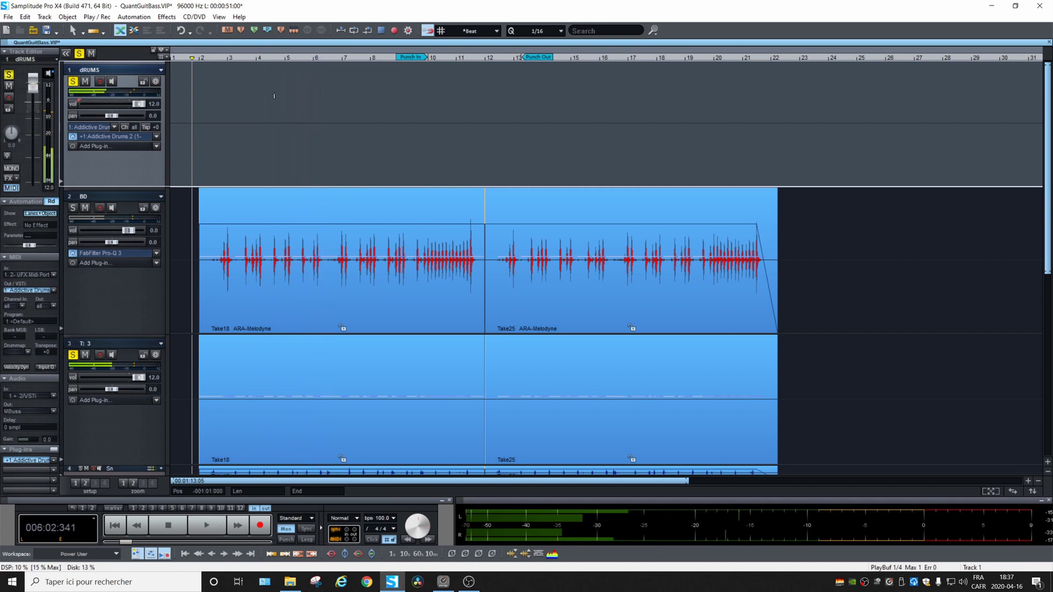
{"action": "key", "text": "space"}
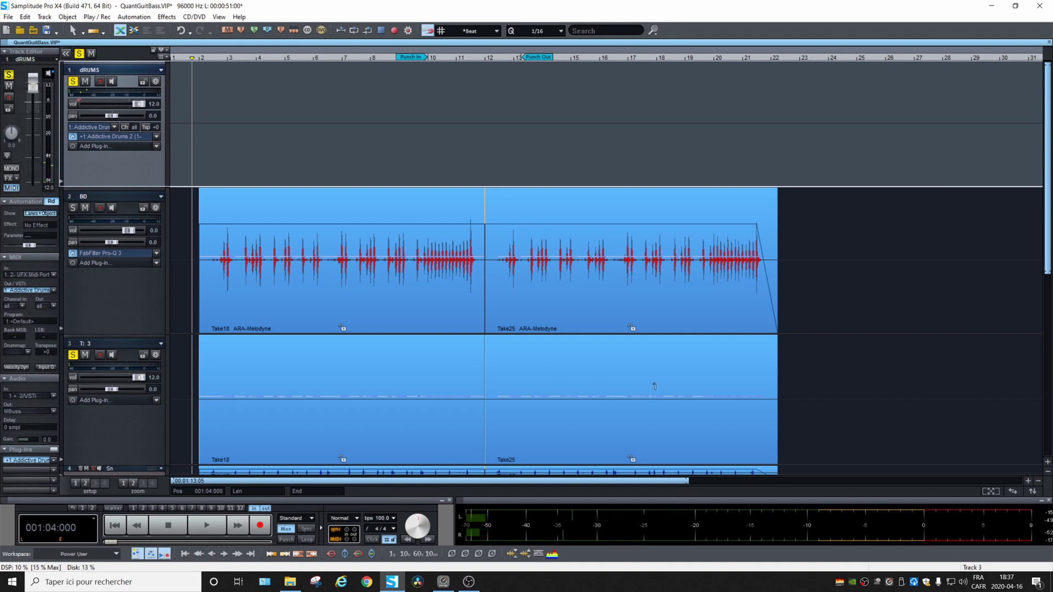
{"action": "left_click_drag", "start_coordinate": [816, 436], "coordinate": [364, 383]}
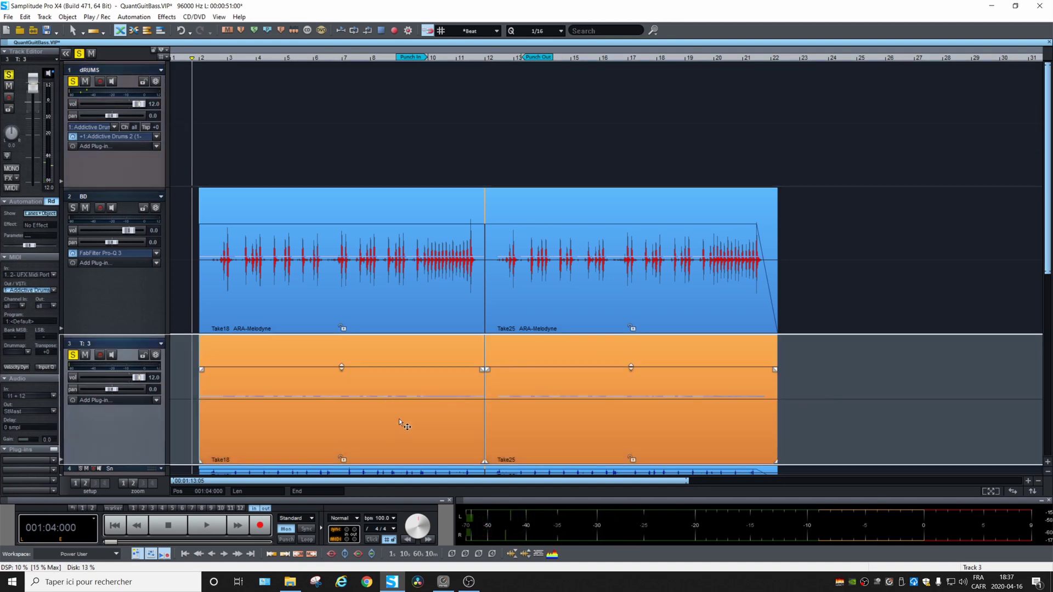
In the MIDI Editor, transpose all of track 3's notes down in six steps to C1 (36).
{"action": "double_click", "coordinate": [399, 419]}
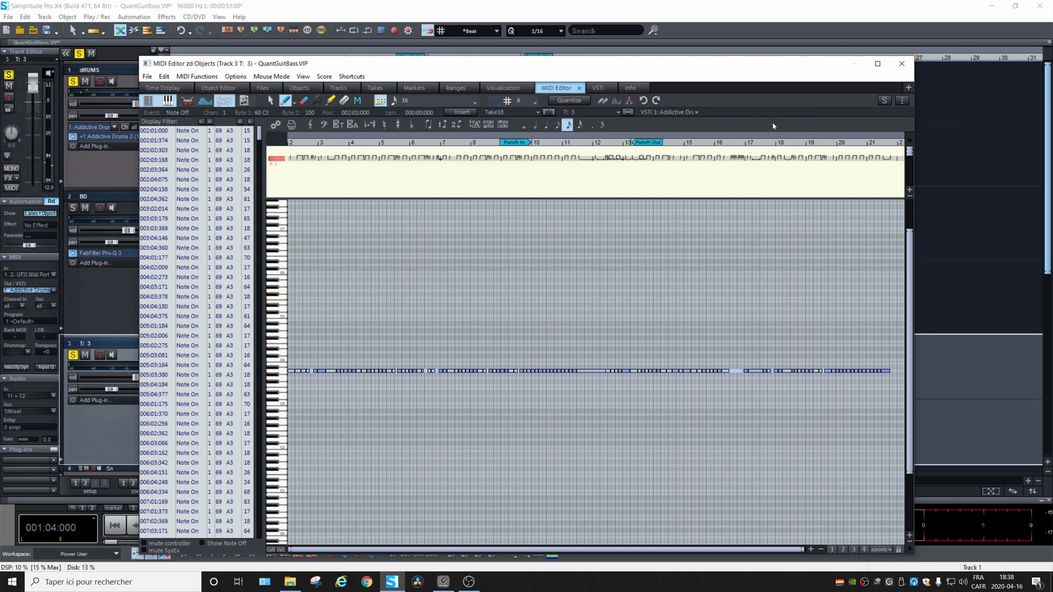
{"action": "key", "text": "ctrl+a"}
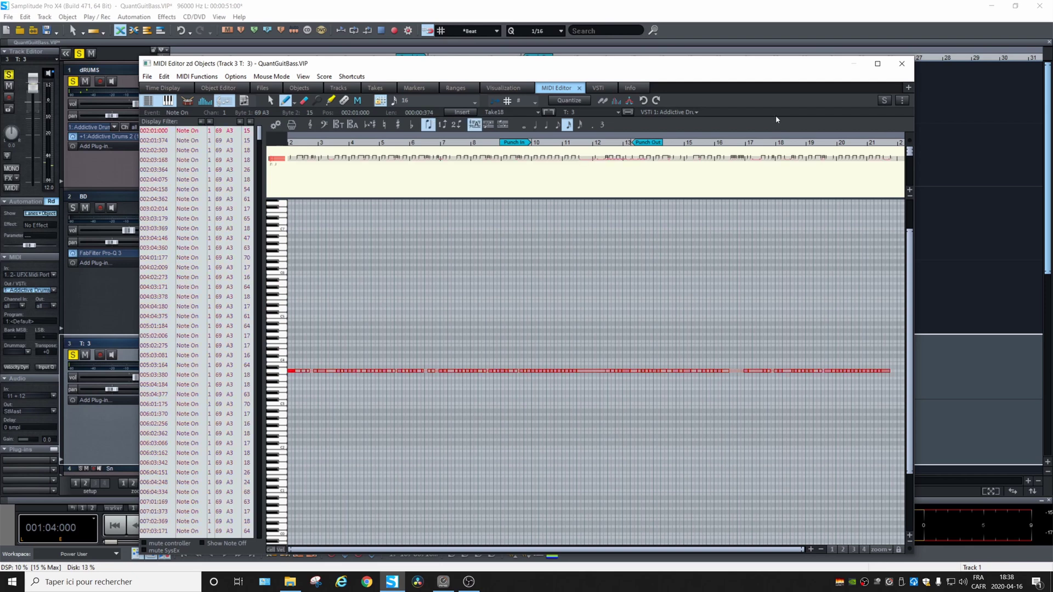
{"action": "key", "text": "space"}
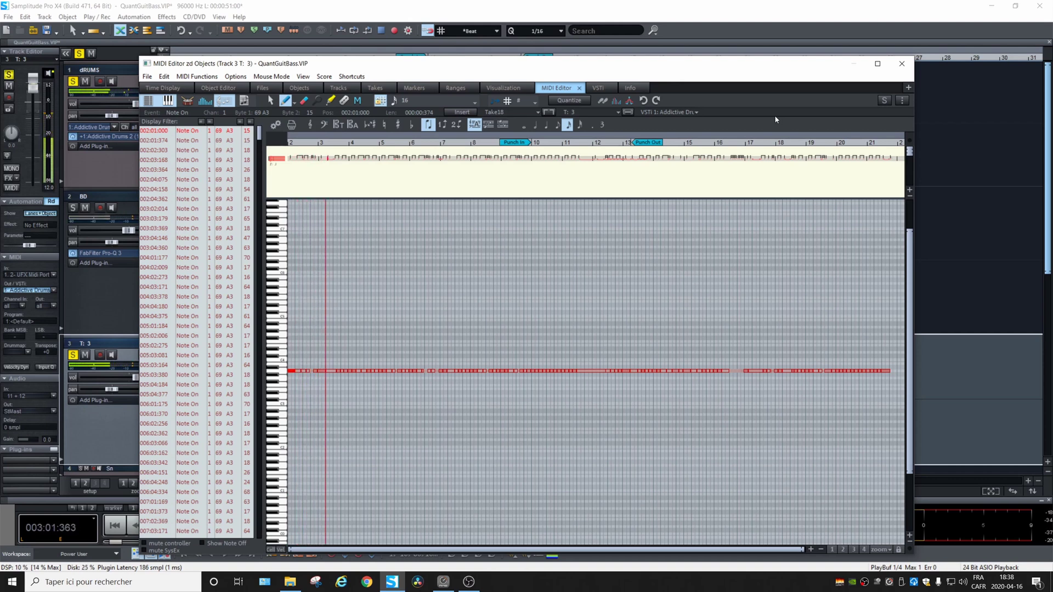
{"action": "key", "text": "Down"}
{"action": "key", "text": "Down"}
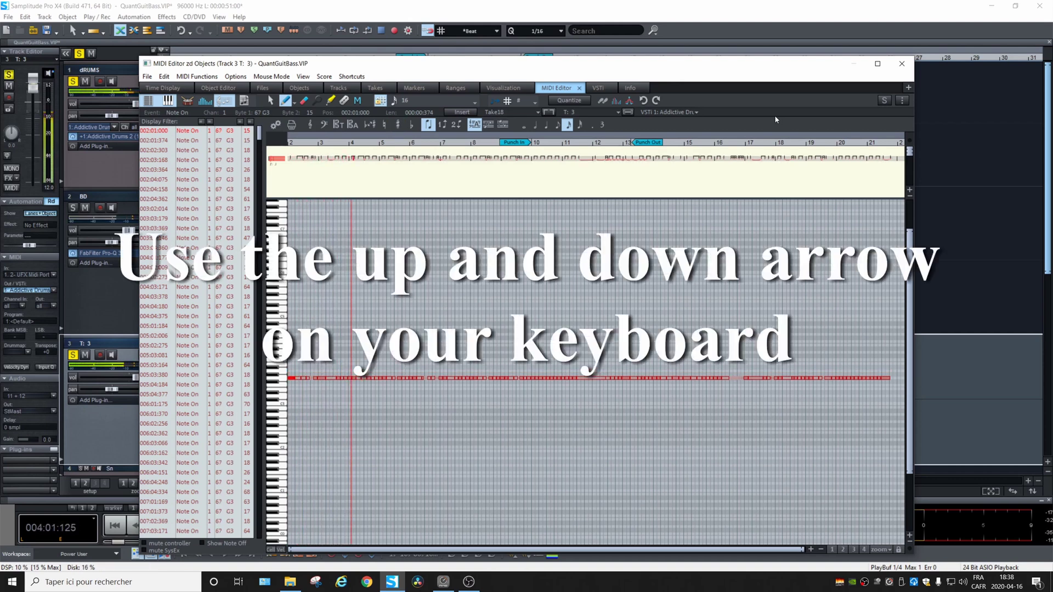
{"action": "key", "text": "Down"}
{"action": "key", "text": "Down"}
{"action": "key", "text": "Down"}
{"action": "key", "text": "Down"}
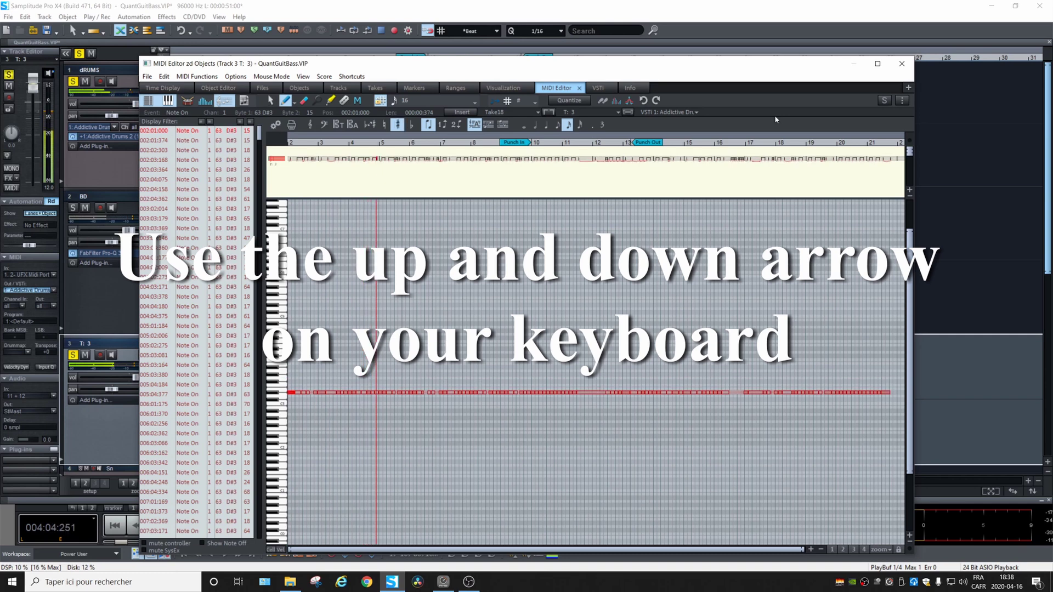
{"action": "key", "text": "Down"}
{"action": "key", "text": "Down"}
{"action": "key", "text": "Down"}
{"action": "key", "text": "Down"}
{"action": "key", "text": "Down"}
{"action": "key", "text": "Down"}
{"action": "key", "text": "Down"}
{"action": "key", "text": "Down"}
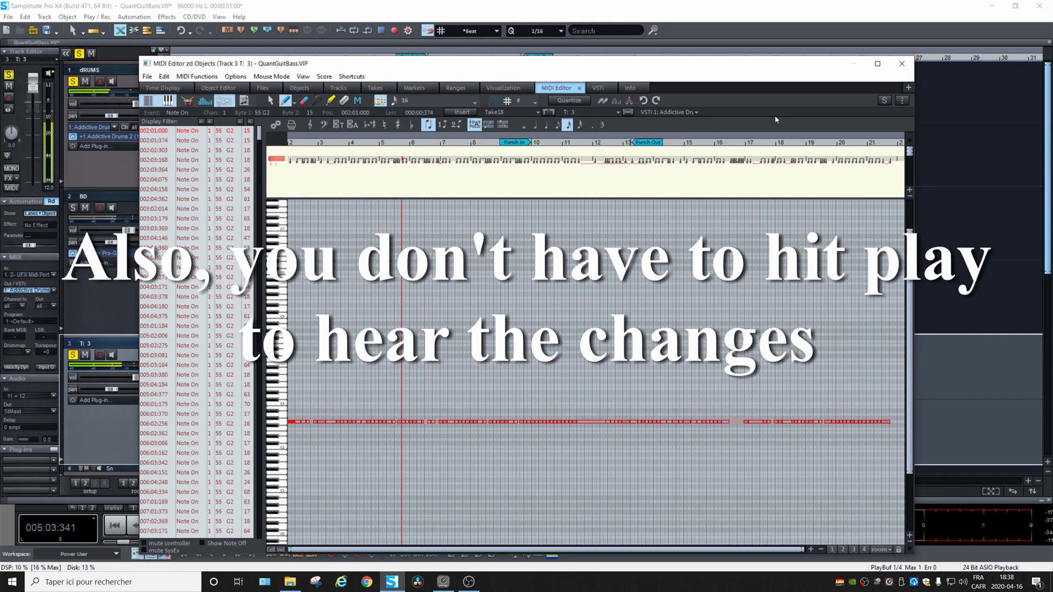
{"action": "key", "text": "Down"}
{"action": "key", "text": "Down"}
{"action": "key", "text": "Down"}
{"action": "key", "text": "Down"}
{"action": "key", "text": "Down"}
{"action": "key", "text": "Down"}
{"action": "key", "text": "Down"}
{"action": "key", "text": "Down"}
{"action": "key", "text": "Down"}
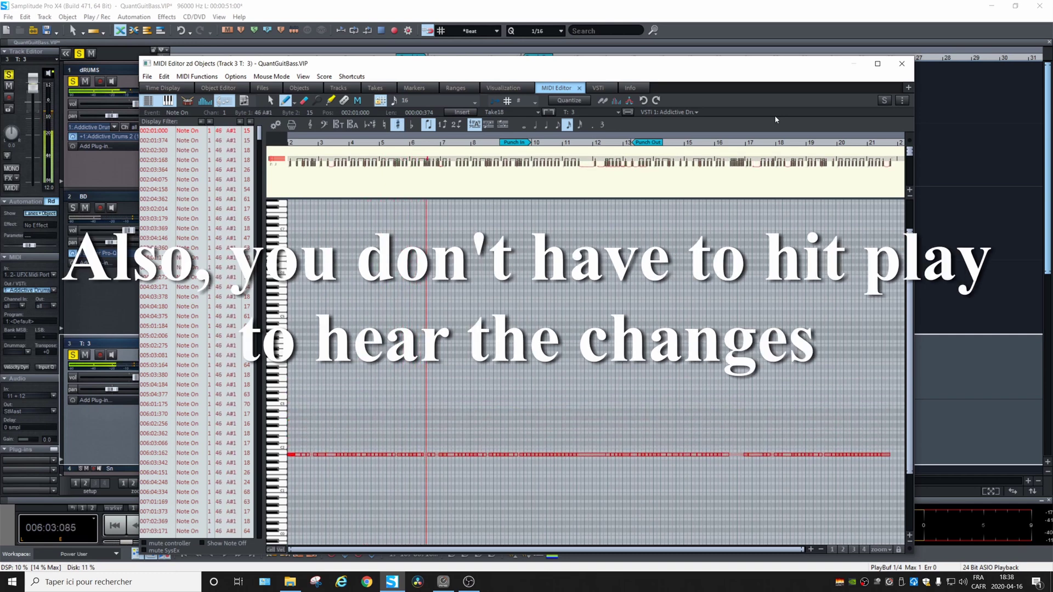
{"action": "key", "text": "Down"}
{"action": "key", "text": "Down"}
{"action": "key", "text": "Down"}
{"action": "key", "text": "Down"}
{"action": "key", "text": "Down"}
{"action": "key", "text": "Down"}
{"action": "key", "text": "Down"}
{"action": "key", "text": "Down"}
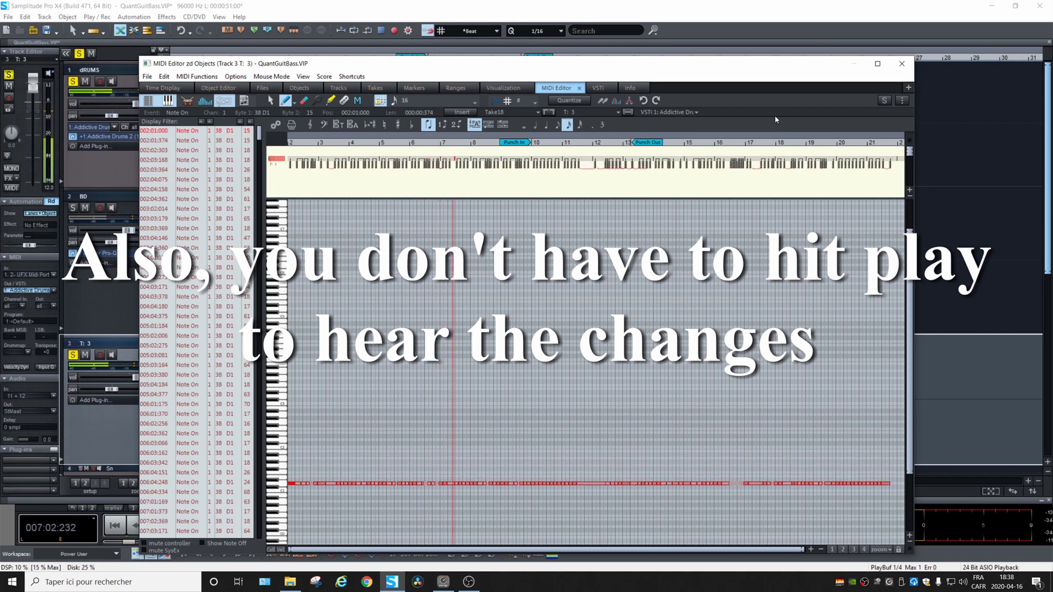
{"action": "key", "text": "Down"}
{"action": "key", "text": "Down"}
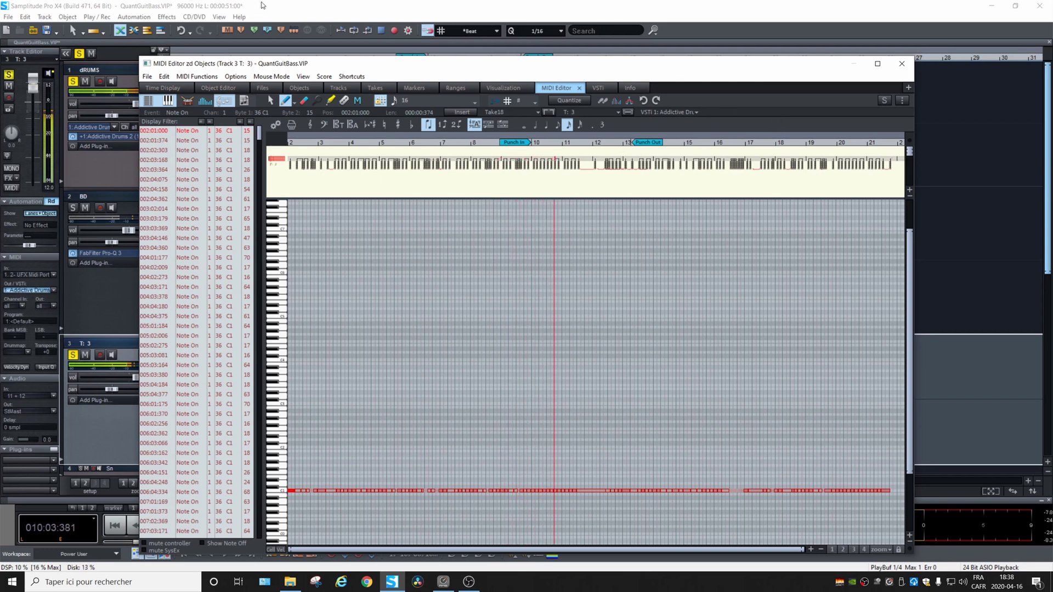
{"action": "left_click", "coordinate": [902, 63]}
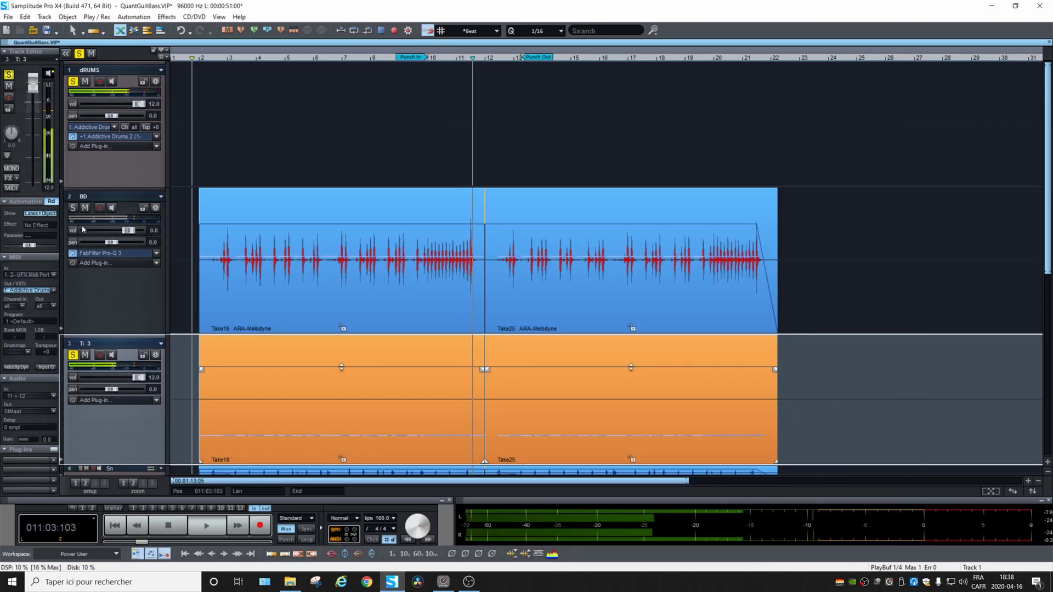
Select the BD track and play the MIDI kick against the original.
{"action": "left_click", "coordinate": [109, 202]}
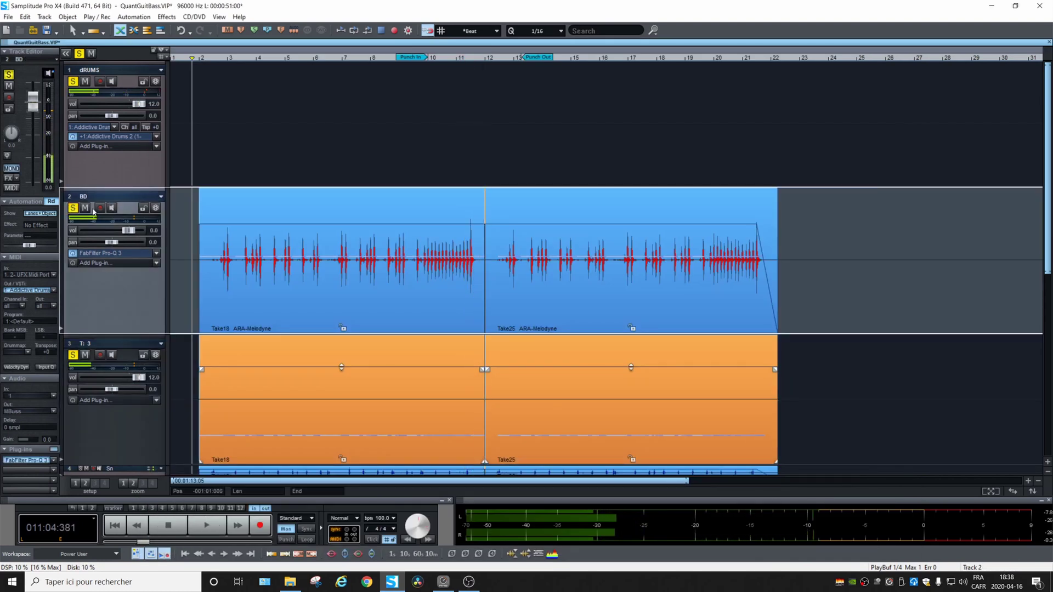
{"action": "key", "text": "space"}
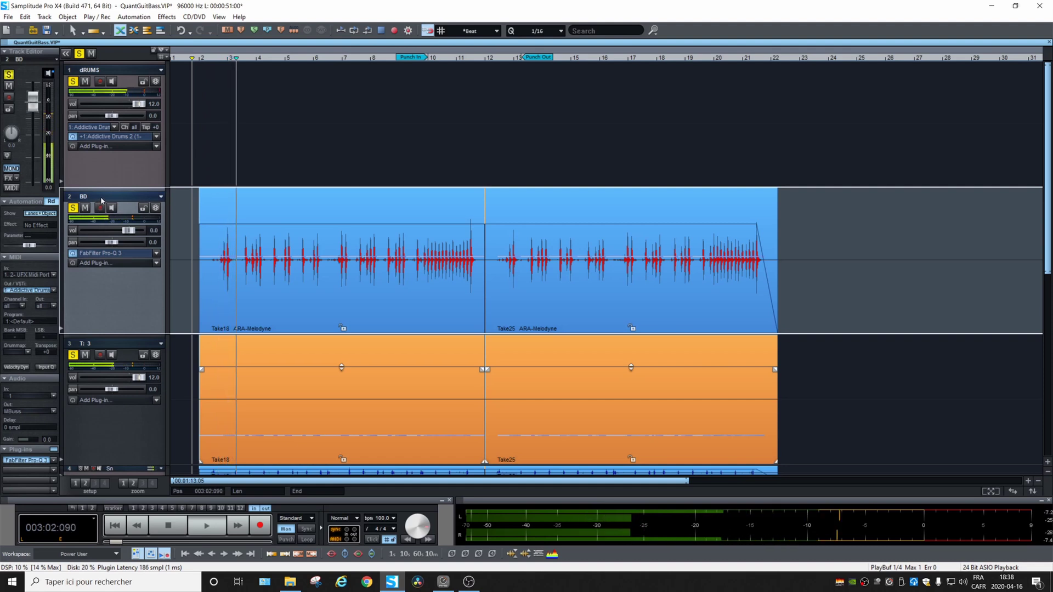
{"action": "key", "text": "space"}
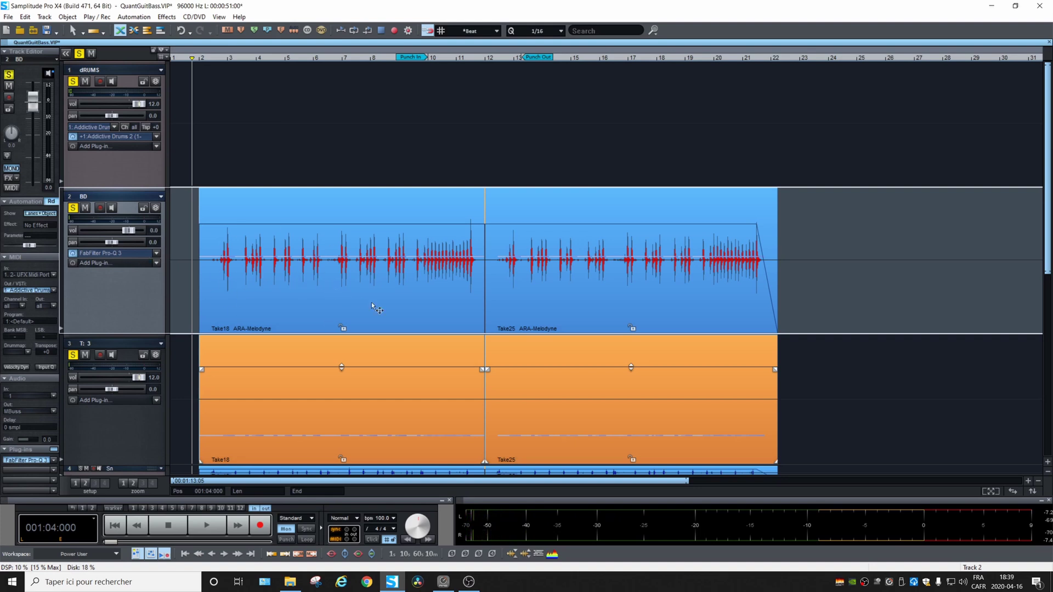
Unsolo track 3 and play back with only the original BD kick soloed.
{"action": "left_click", "coordinate": [72, 357]}
{"action": "left_click", "coordinate": [75, 344]}
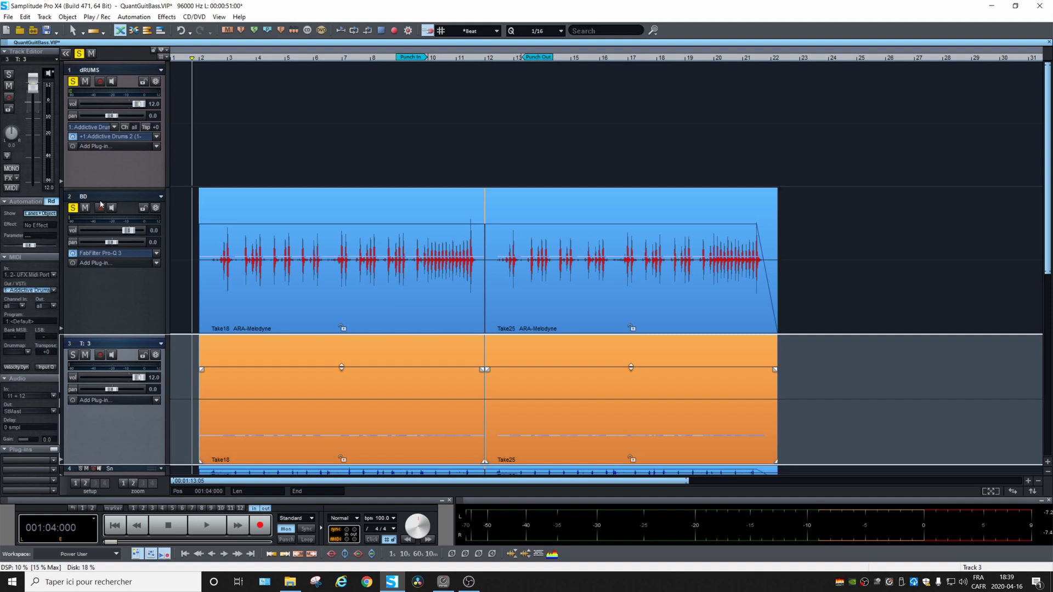
{"action": "key", "text": "space"}
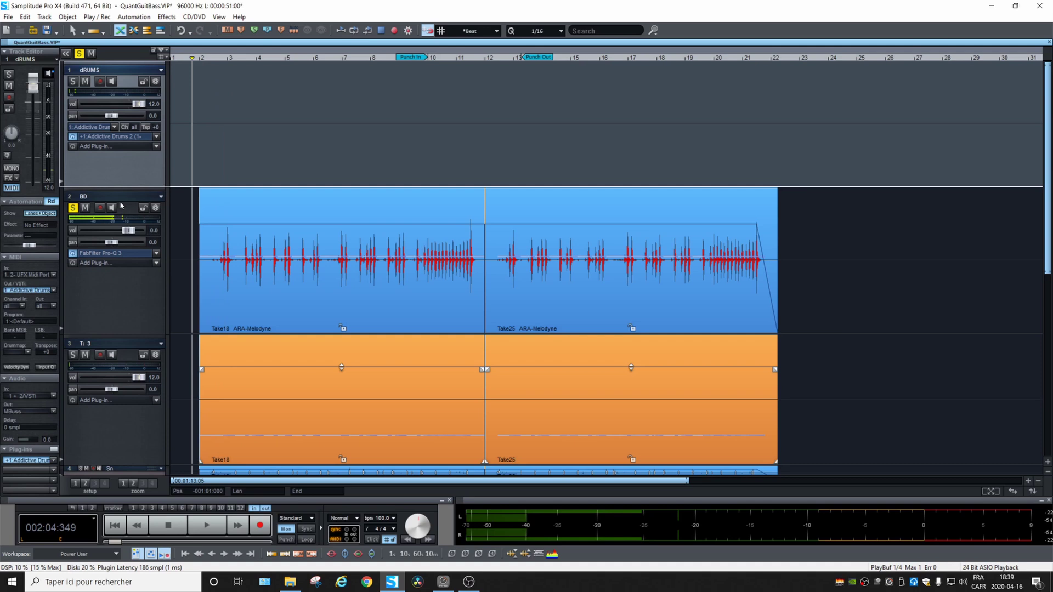
{"action": "key", "text": "space"}
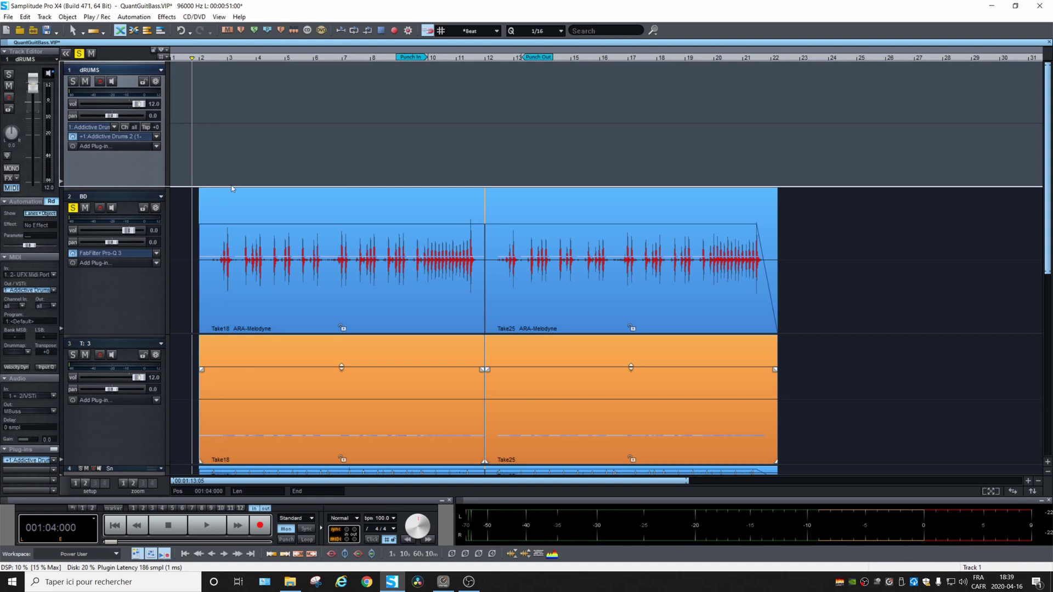
Select the takes across the BD and drum tracks, then clear the grouped selection.
{"action": "scroll", "coordinate": [235, 187], "scroll_direction": "down", "scroll_amount": 1}
{"action": "left_click_drag", "start_coordinate": [289, 176], "coordinate": [870, 388]}
{"action": "right_click", "coordinate": [385, 174]}
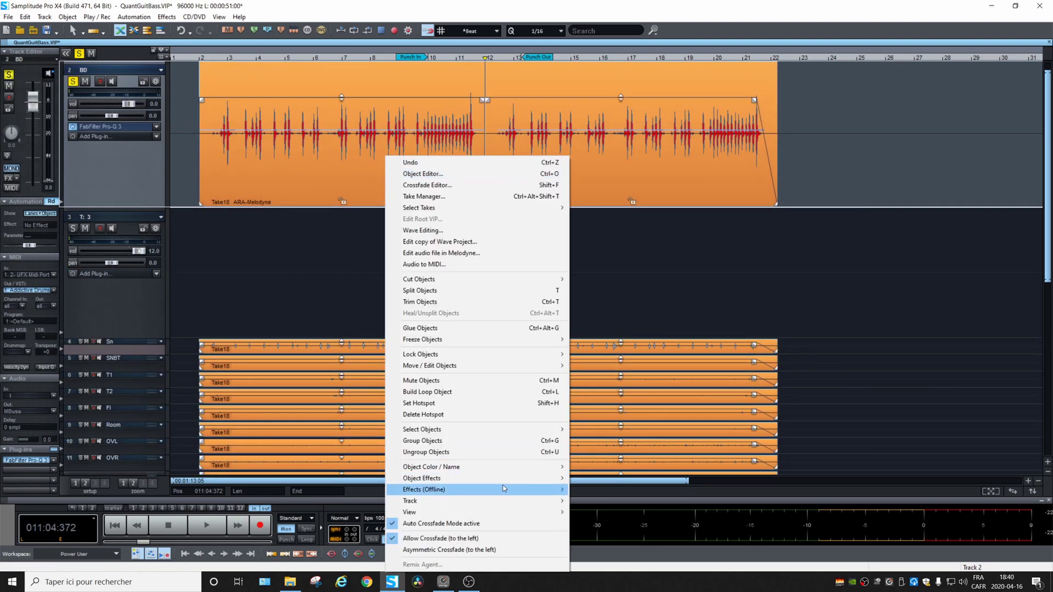
{"action": "left_click", "coordinate": [673, 310]}
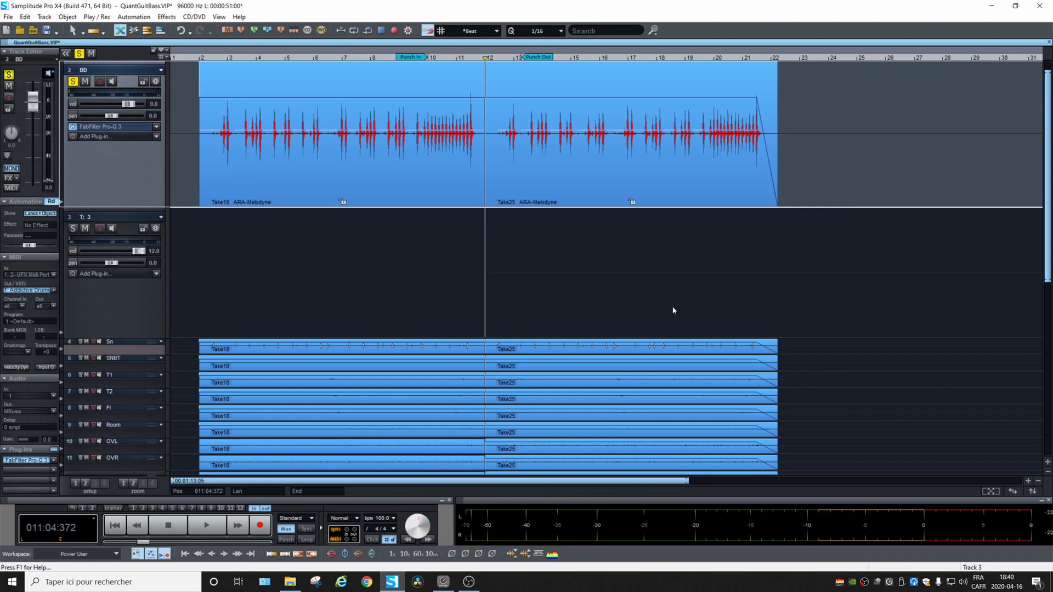
{"action": "left_click", "coordinate": [426, 198]}
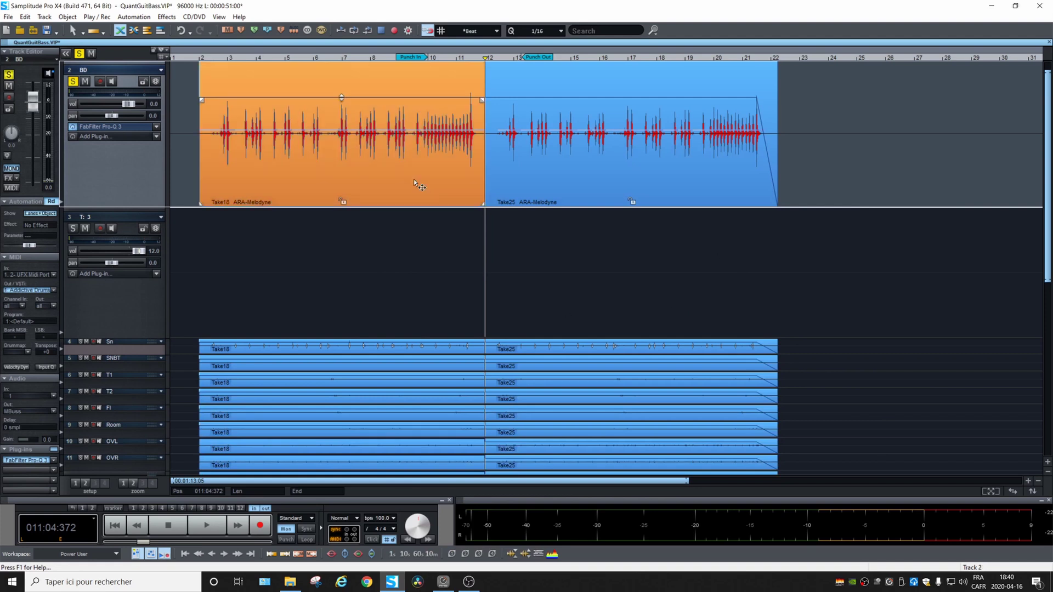
{"action": "left_click", "coordinate": [541, 147], "text": "shift"}
{"action": "left_click", "coordinate": [852, 186]}
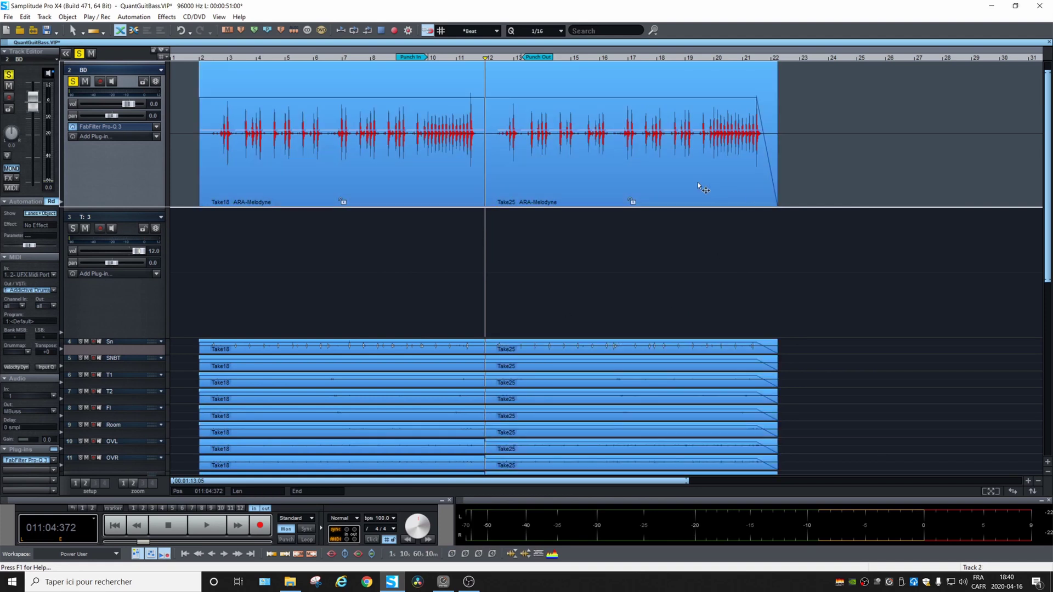
Ungroup Take25 from the drum tracks and select Take18 and Take25 alone.
{"action": "right_click", "coordinate": [698, 184]}
{"action": "left_click", "coordinate": [749, 453]}
{"action": "left_click", "coordinate": [396, 169]}
{"action": "left_click", "coordinate": [535, 170], "text": "shift"}
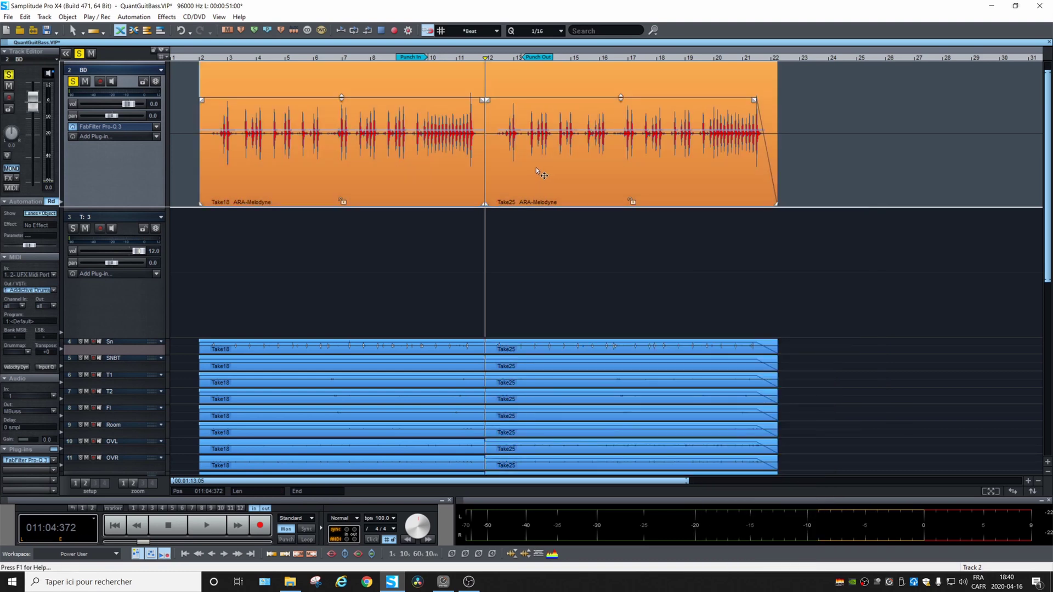
Open Take18's object editor and insert FabFilter Pro-G from Favorites into its first plug-in slot.
{"action": "key", "text": "ctrl+o"}
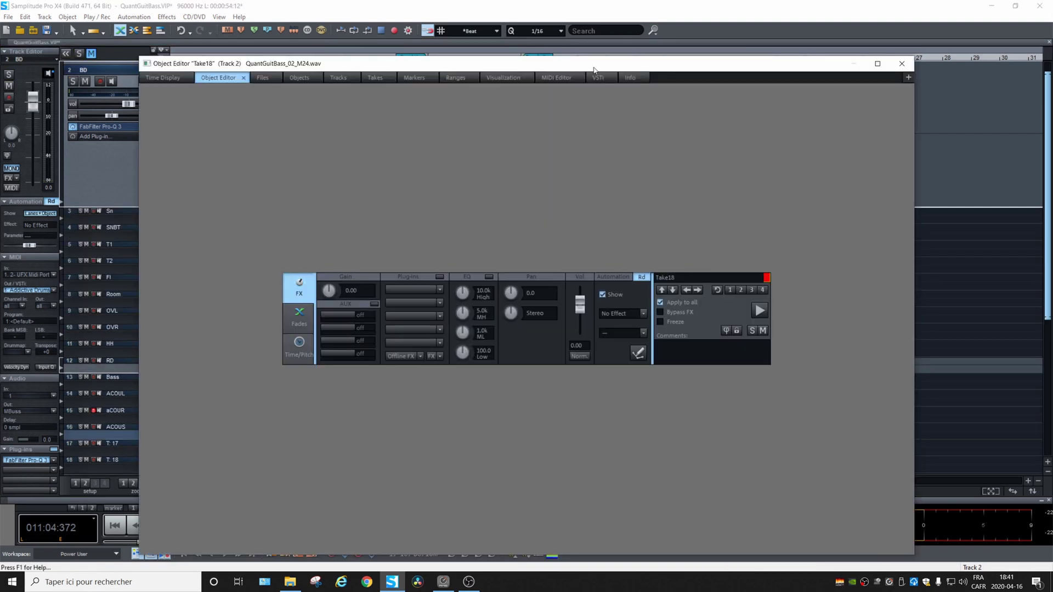
{"action": "left_click_drag", "start_coordinate": [594, 59], "coordinate": [621, 355]}
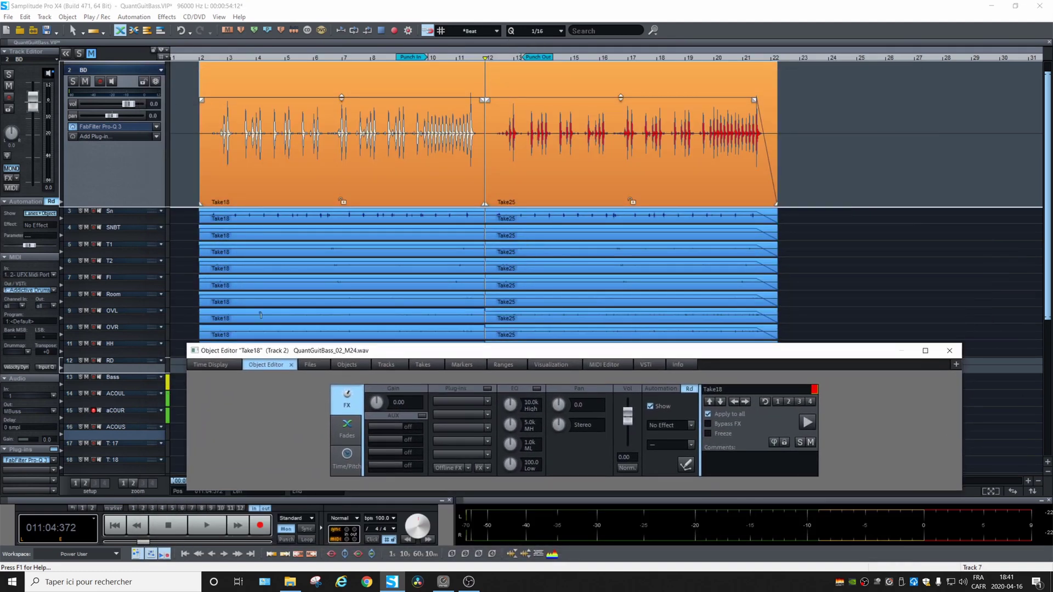
{"action": "left_click", "coordinate": [488, 401]}
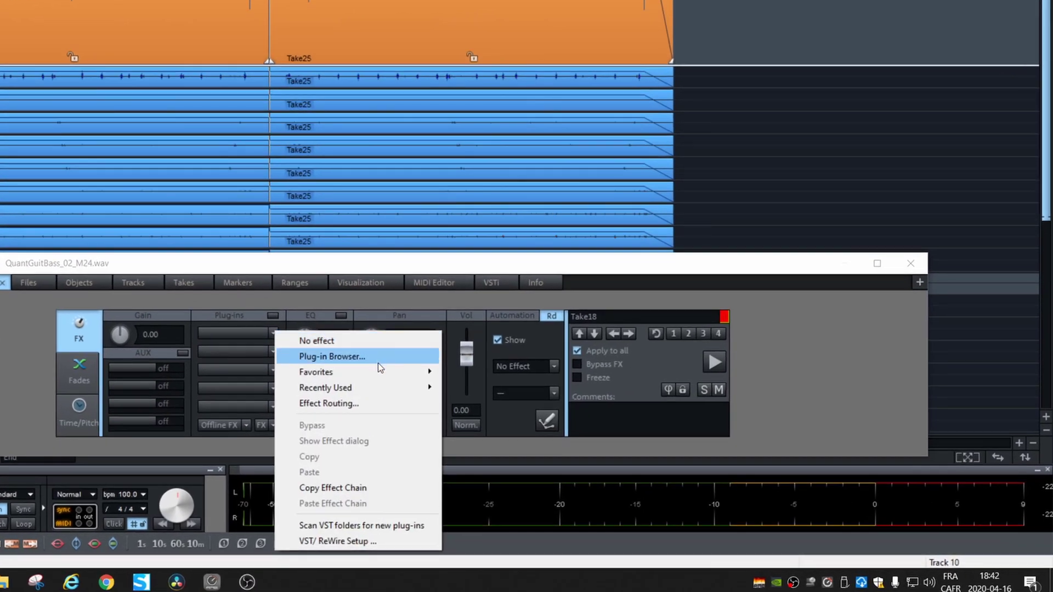
{"action": "mouse_move", "coordinate": [388, 372]}
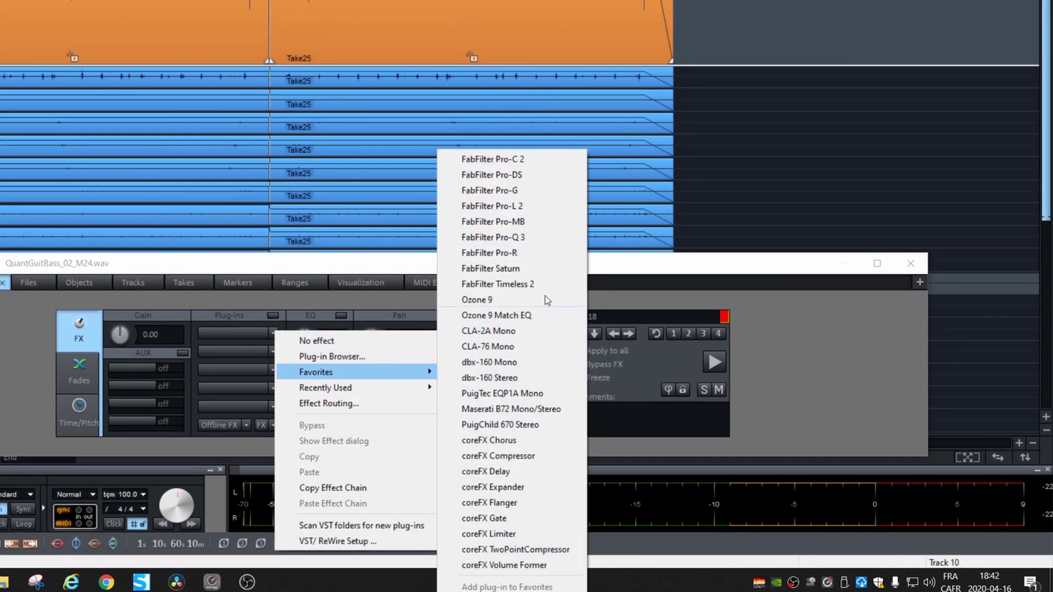
{"action": "left_click", "coordinate": [545, 191]}
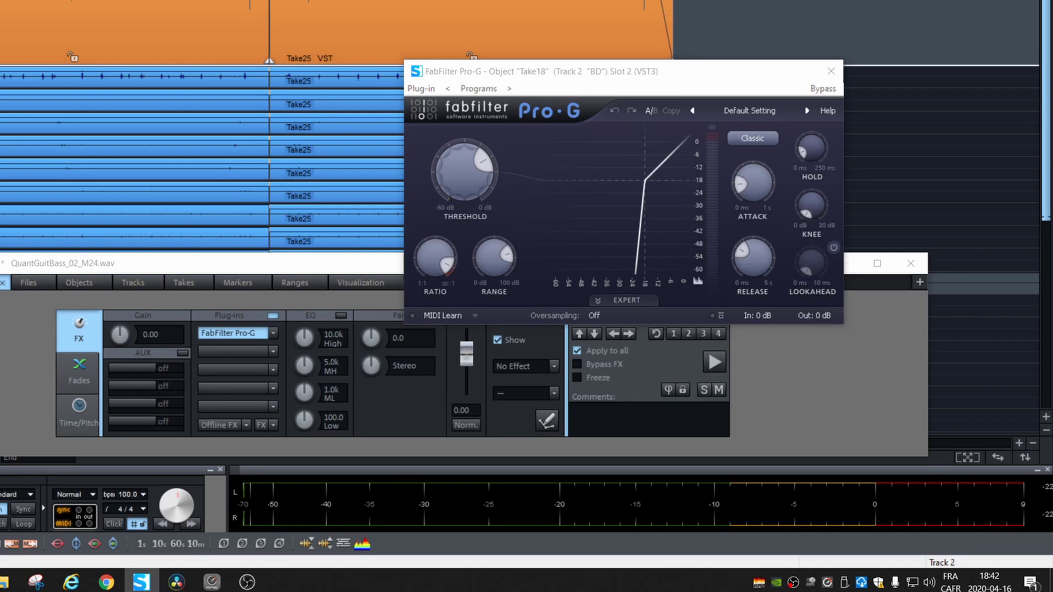
Audition the kick through Pro-G with Lookahead enabled at -18 dB threshold, then close the gate.
{"action": "key", "text": "space"}
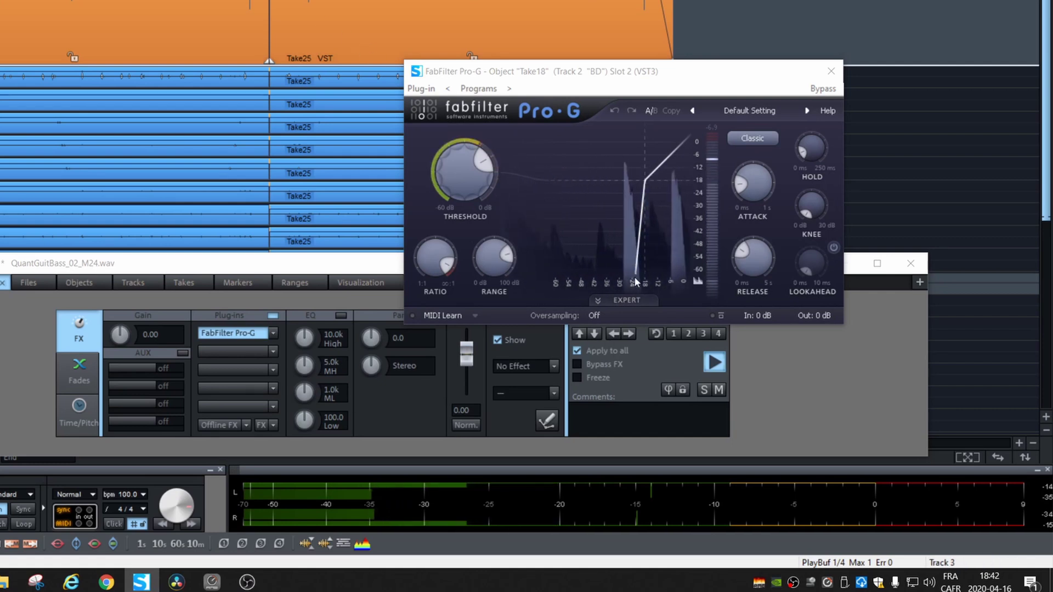
{"action": "left_click", "coordinate": [833, 248]}
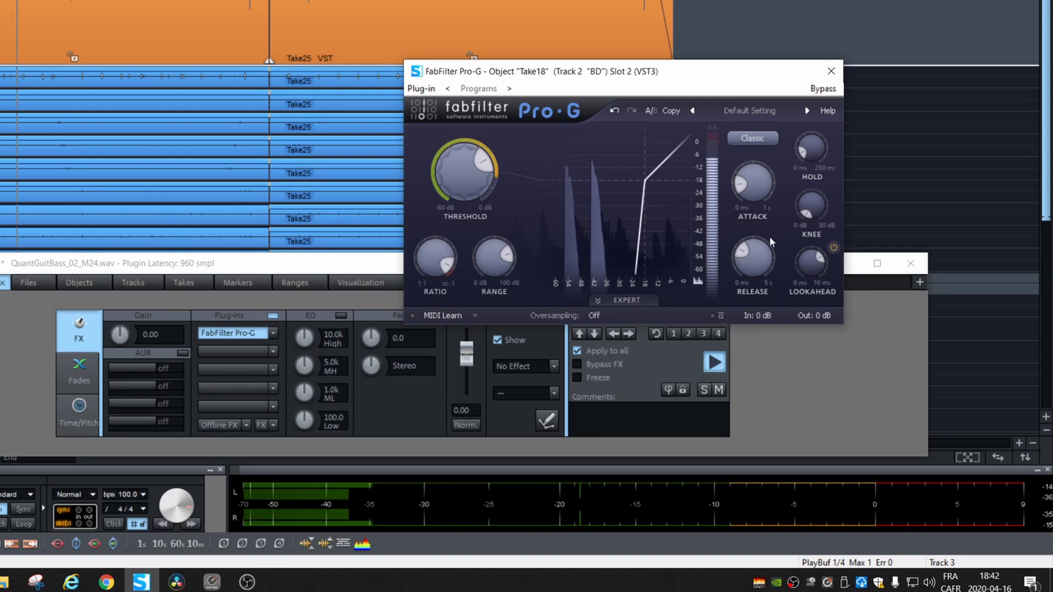
{"action": "mouse_move", "coordinate": [461, 176]}
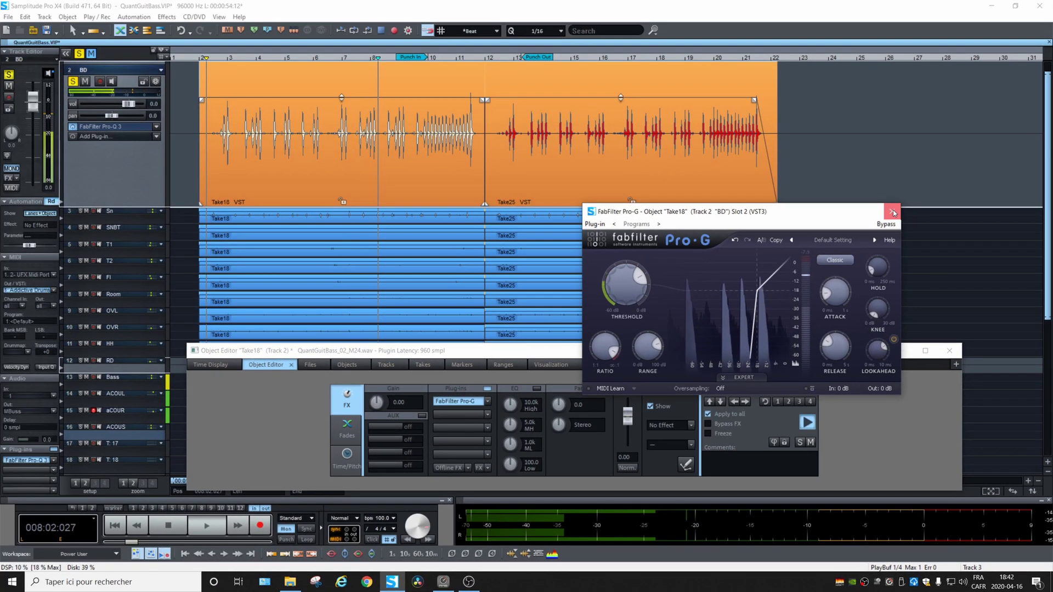
{"action": "left_click", "coordinate": [831, 73]}
{"action": "key", "text": "space"}
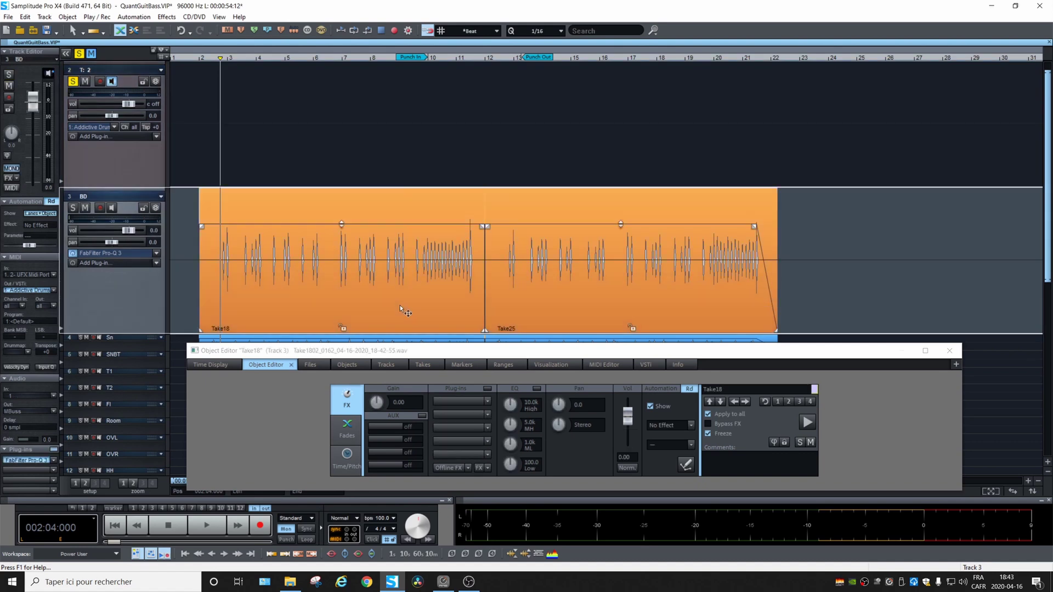
Freeze the BD track, select the bounced BD audio object, and return the playhead to bar 2.
{"action": "right_click", "coordinate": [113, 291]}
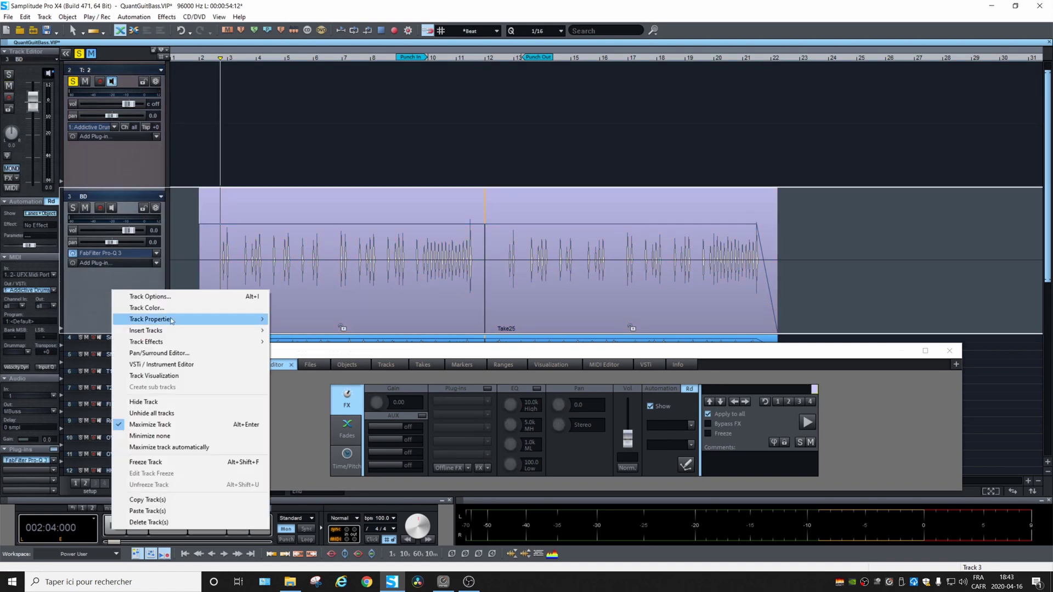
{"action": "left_click", "coordinate": [172, 462]}
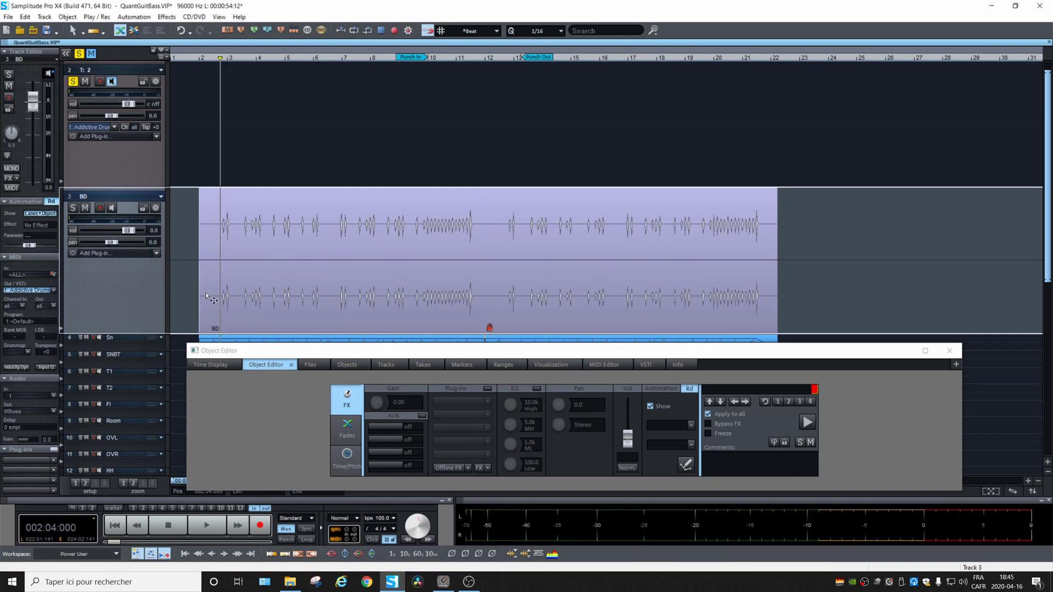
{"action": "left_click", "coordinate": [211, 300]}
{"action": "left_click", "coordinate": [201, 57]}
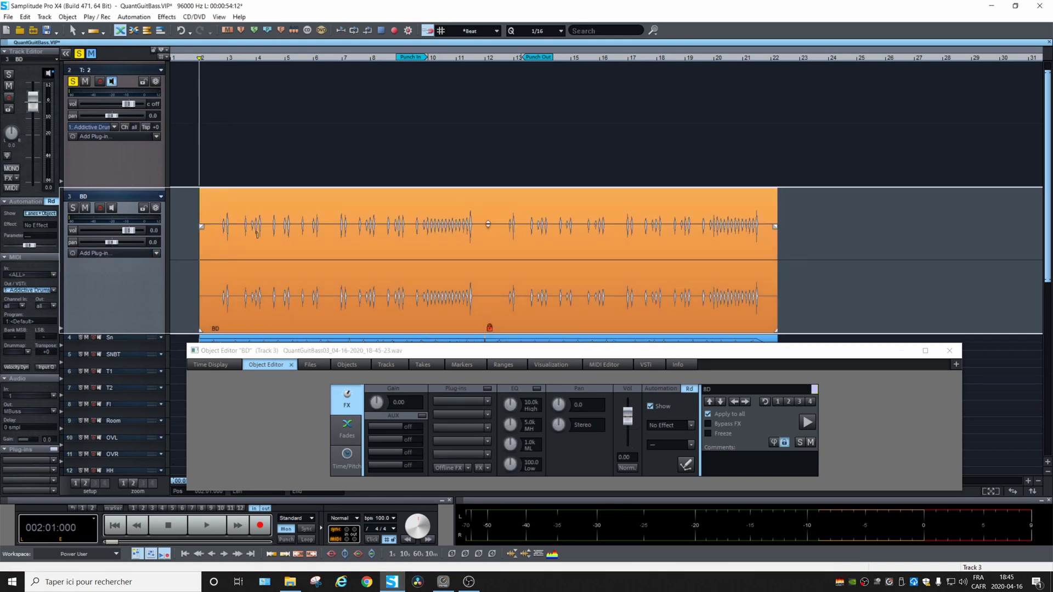
Move the bounced BD audio to track 2, mute the original BD track, and audition from bar 2 beat 3.
{"action": "left_click_drag", "start_coordinate": [236, 320], "coordinate": [235, 149]}
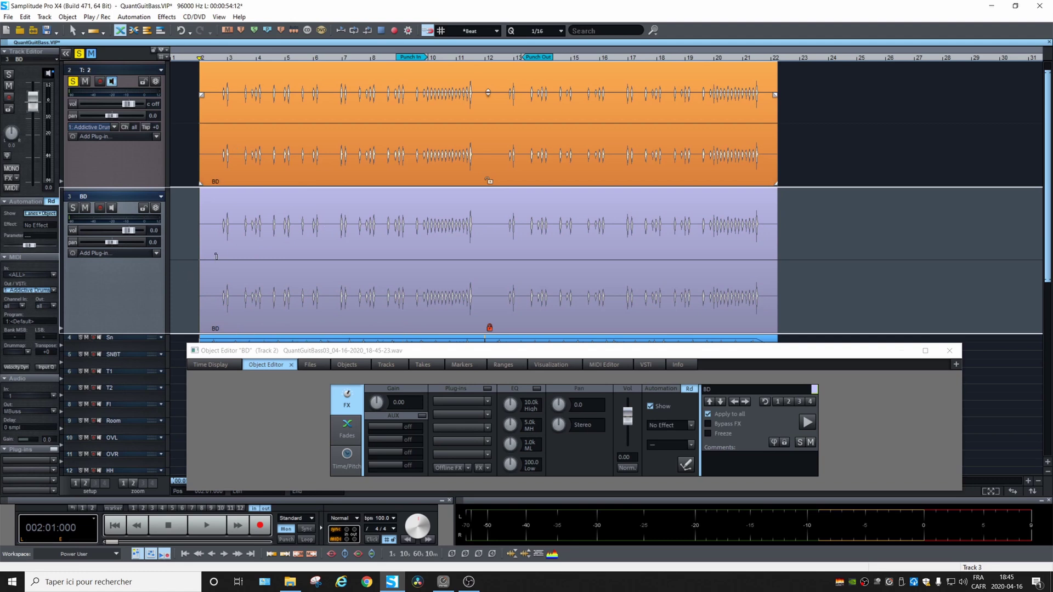
{"action": "left_click", "coordinate": [85, 209]}
{"action": "left_click", "coordinate": [218, 83]}
{"action": "left_click", "coordinate": [228, 130]}
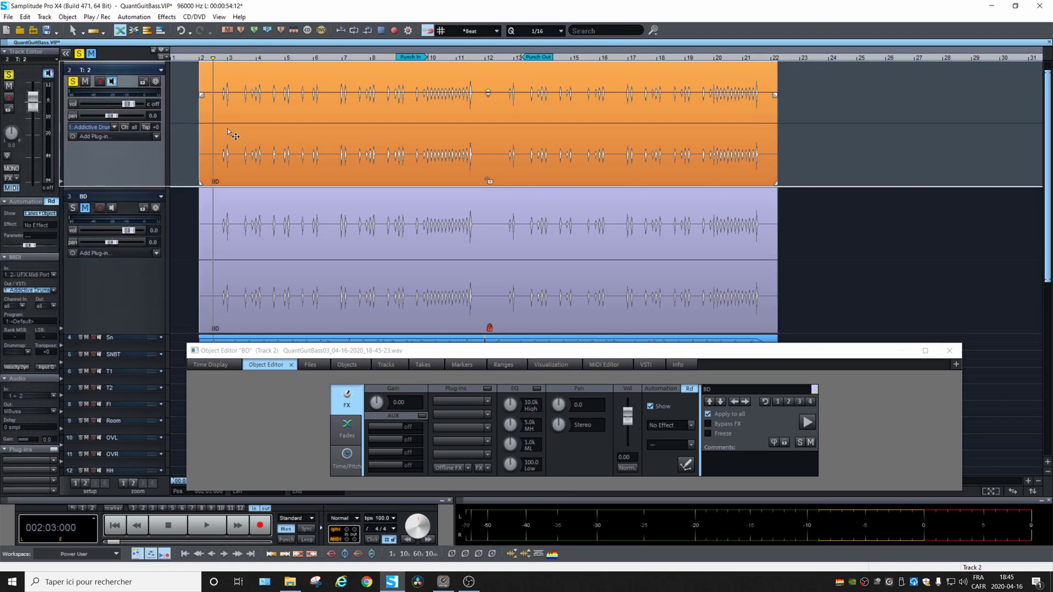
{"action": "key", "text": "space"}
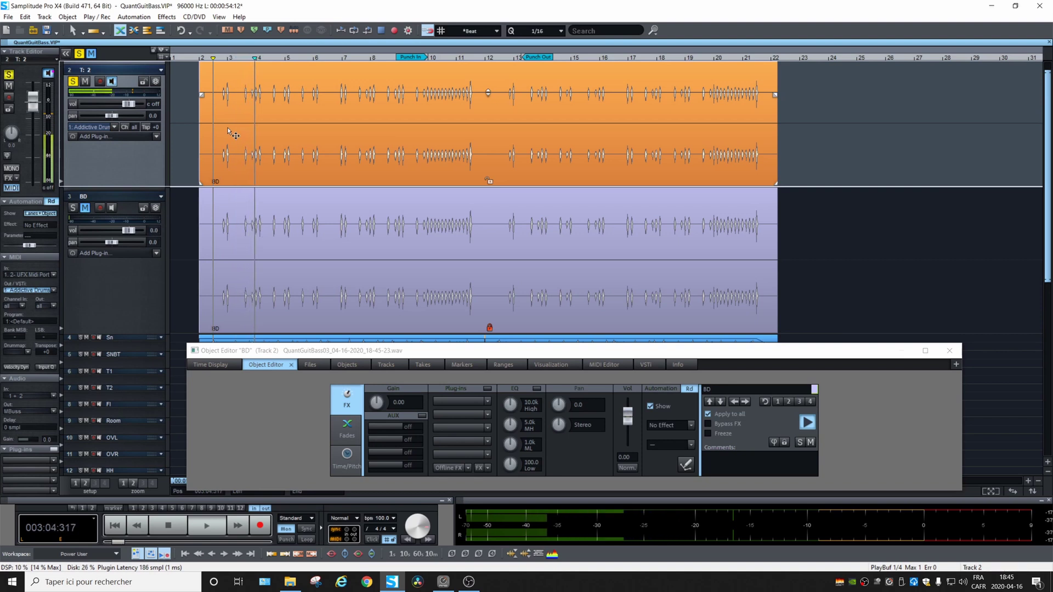
{"action": "key", "text": "space"}
{"action": "left_click", "coordinate": [494, 412]}
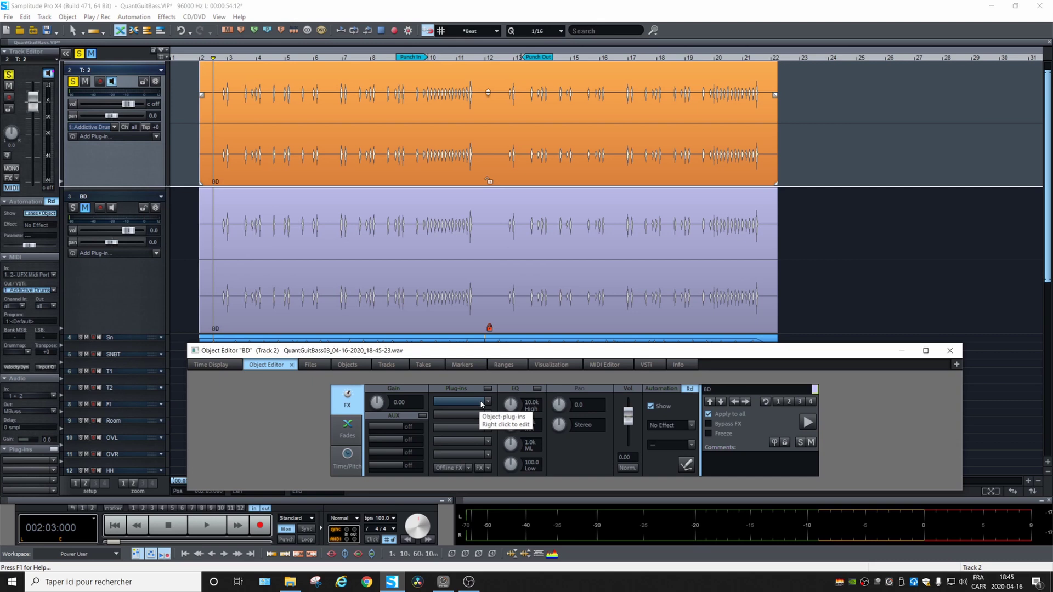
Extract MIDI from the BD audio with Melodyne and view its A3 kick notes in an enlarged MIDI Editor.
{"action": "left_click", "coordinate": [315, 175]}
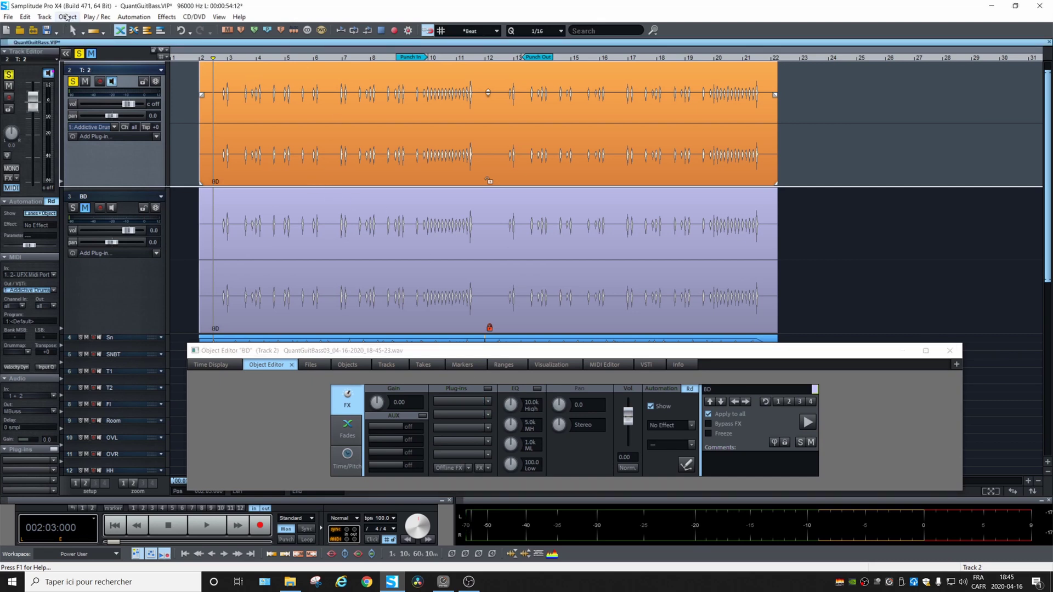
{"action": "left_click", "coordinate": [67, 17]}
{"action": "left_click", "coordinate": [87, 50]}
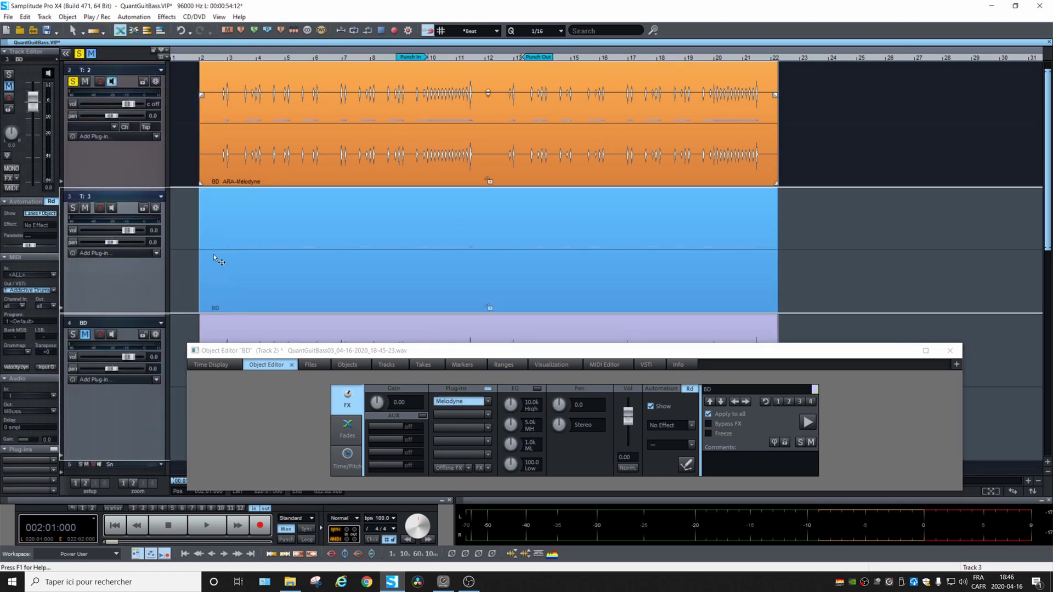
{"action": "double_click", "coordinate": [222, 284]}
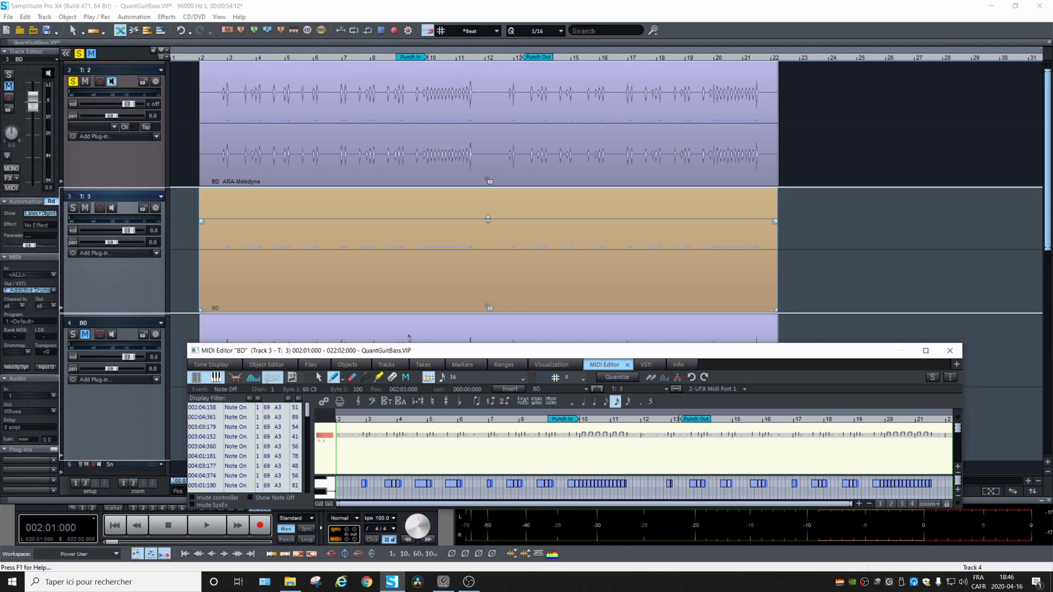
{"action": "left_click_drag", "start_coordinate": [409, 343], "coordinate": [410, 80]}
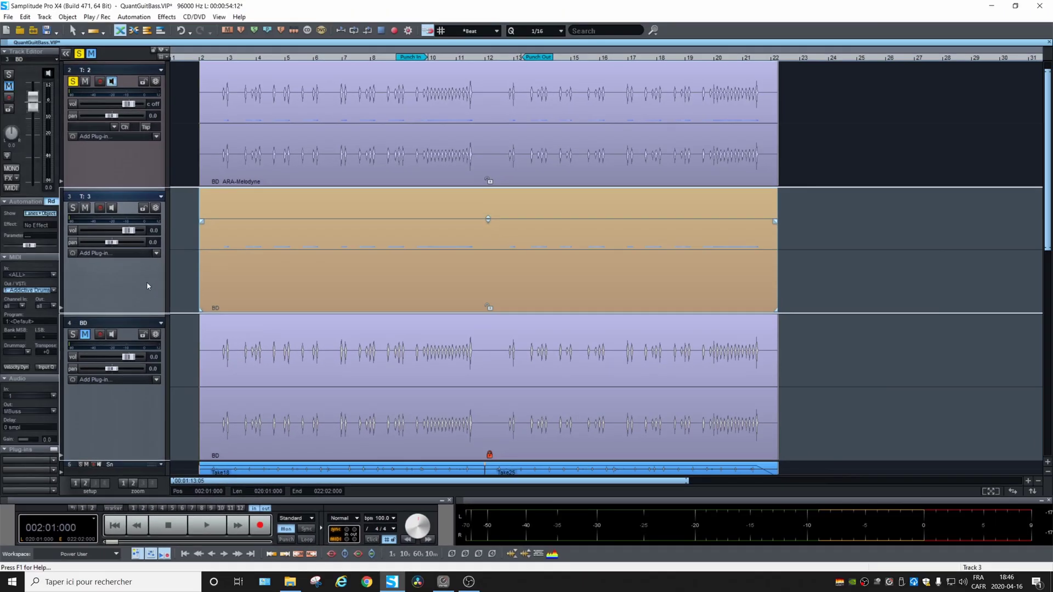
Return to the arrangement and rename track 3 to 'BD midi'.
{"action": "left_click", "coordinate": [199, 239]}
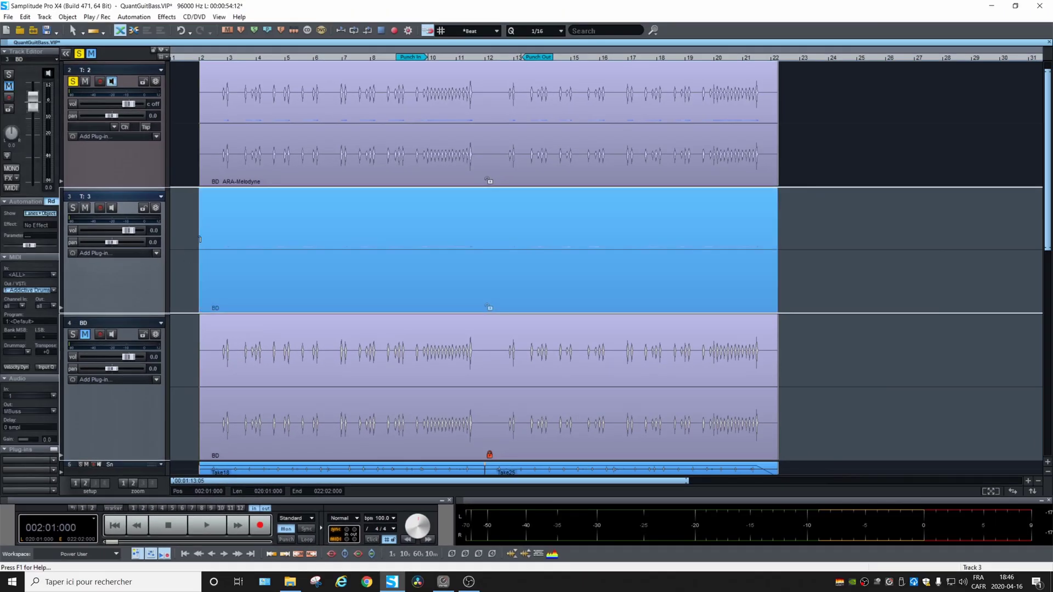
{"action": "double_click", "coordinate": [103, 197]}
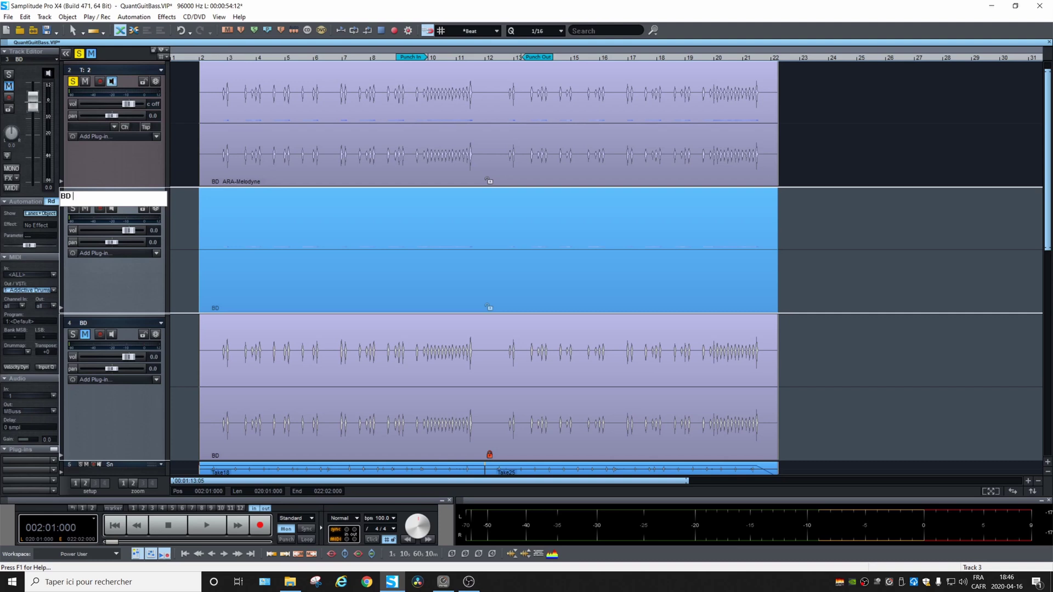
{"action": "key", "text": "Return"}
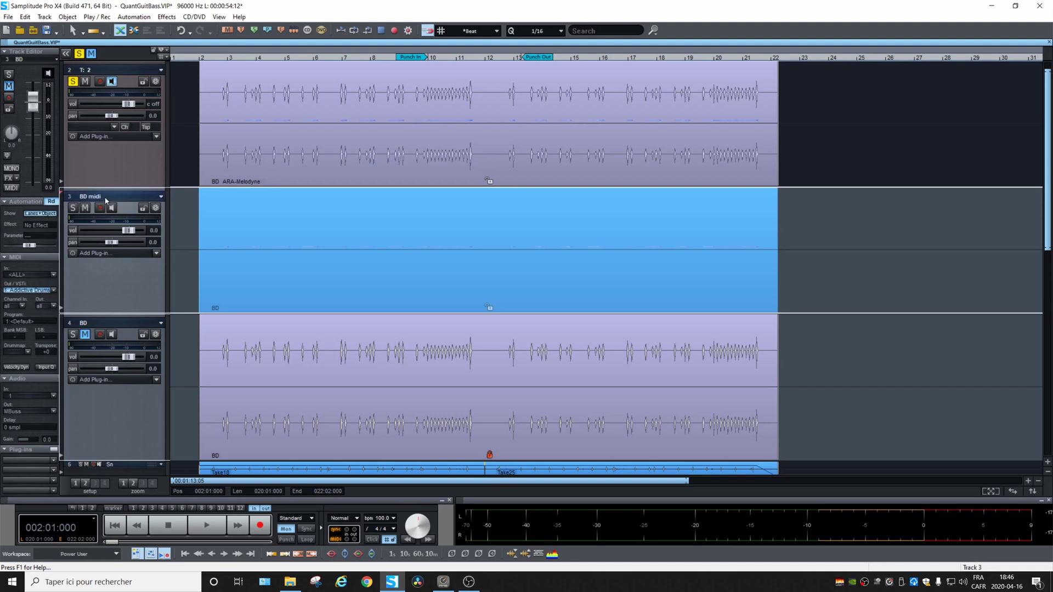
Route the BD midi track's instrument output to Addictive Drums and make dRUMS the active track.
{"action": "left_click", "coordinate": [54, 291]}
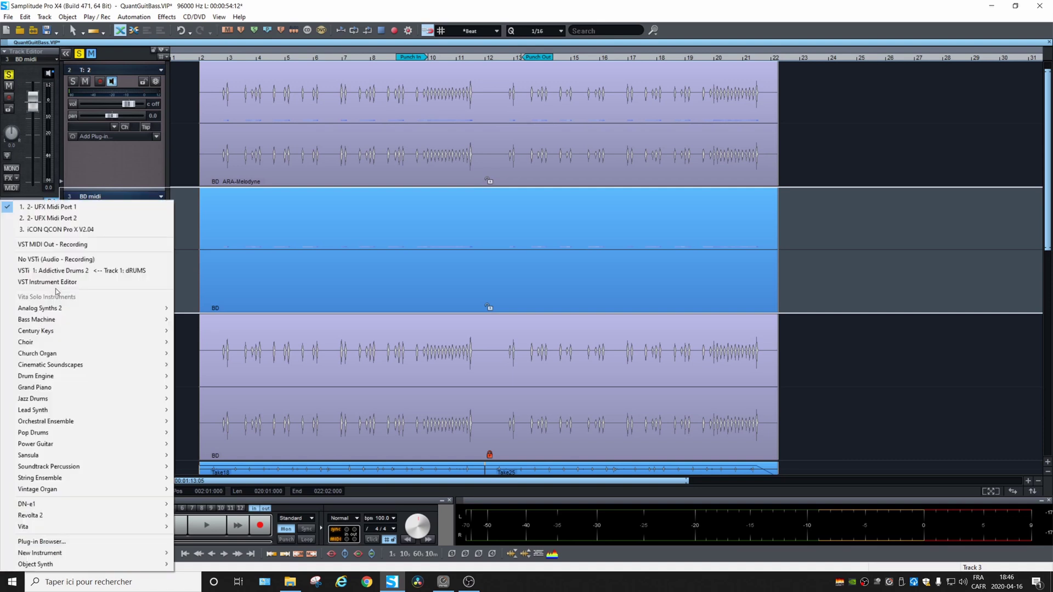
{"action": "left_click", "coordinate": [109, 276]}
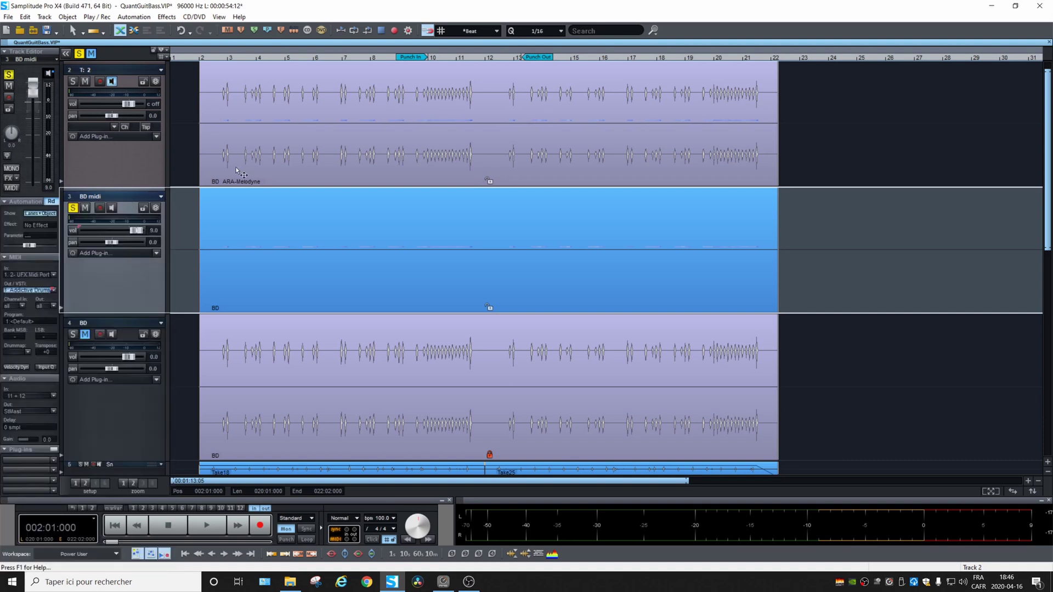
{"action": "scroll", "coordinate": [148, 171], "scroll_direction": "up", "scroll_amount": 2}
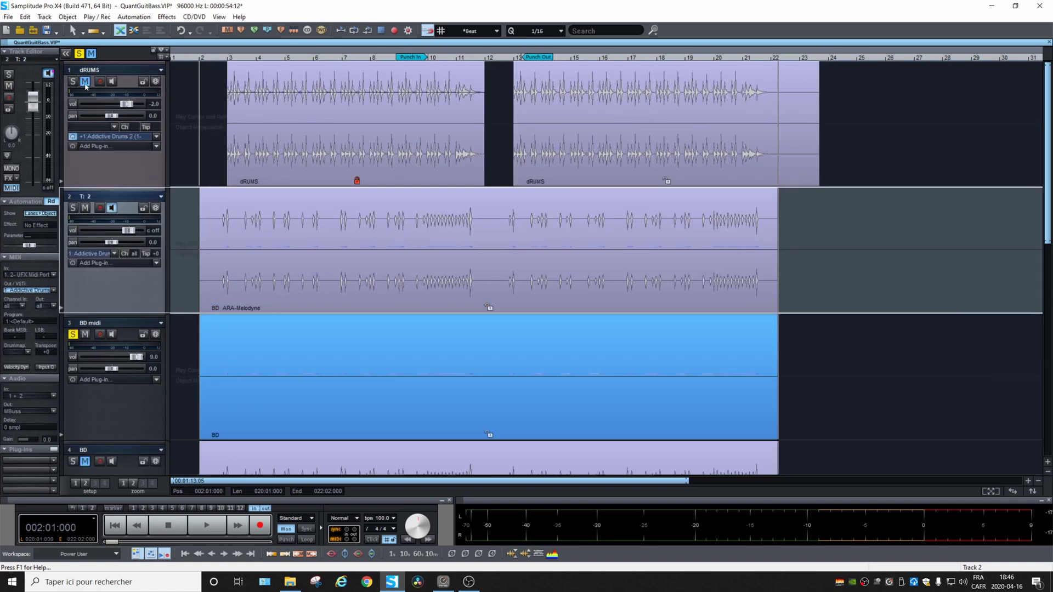
{"action": "left_click", "coordinate": [113, 115]}
Delete all audio objects on the dRUMS track, play, then open the BD MIDI object in the MIDI Editor.
{"action": "left_click_drag", "start_coordinate": [211, 165], "coordinate": [799, 136]}
{"action": "key", "text": "Delete"}
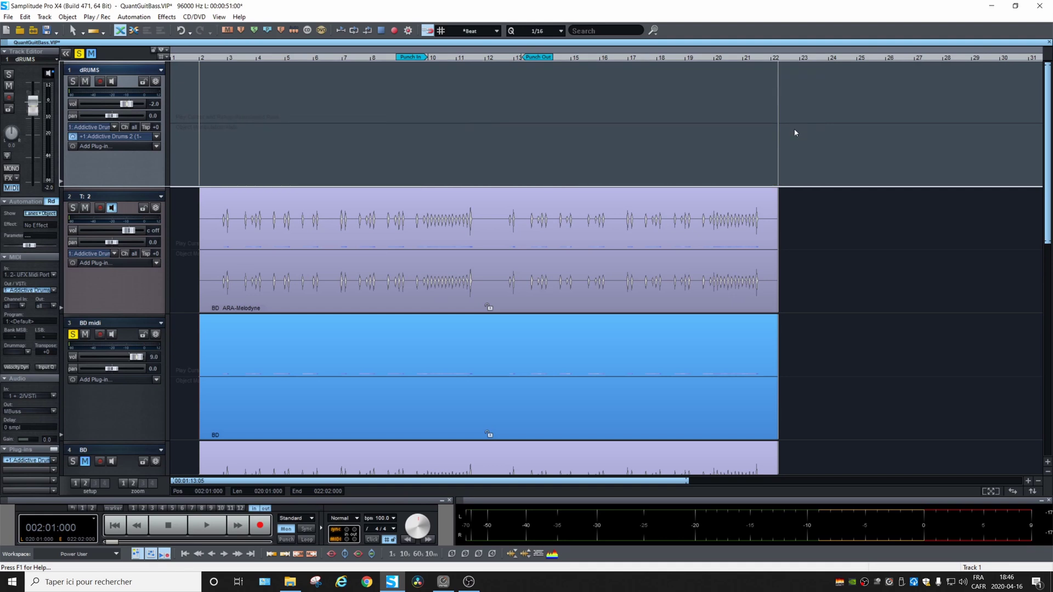
{"action": "key", "text": "space"}
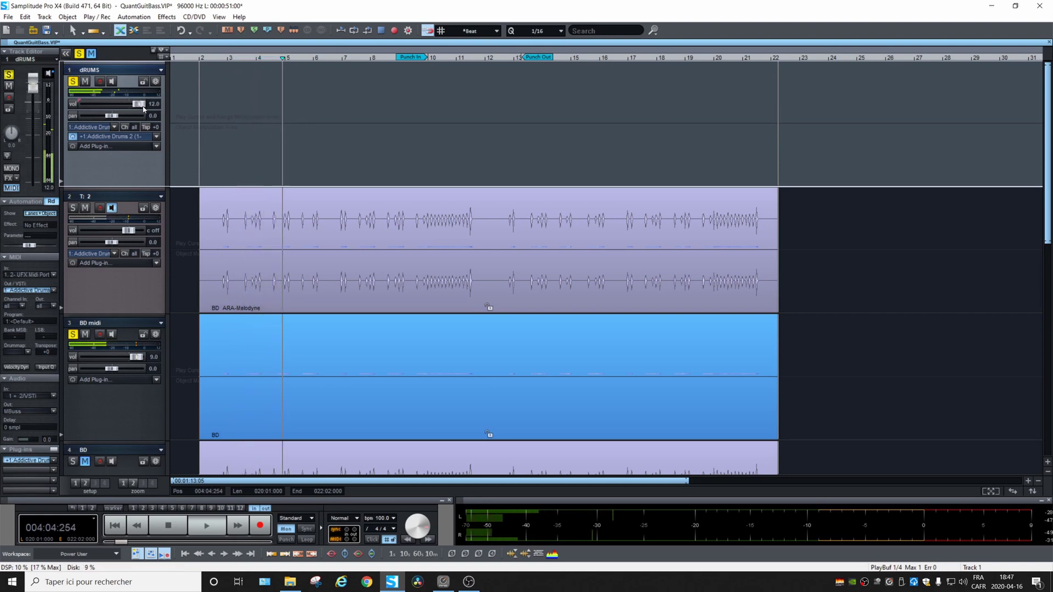
{"action": "double_click", "coordinate": [417, 410]}
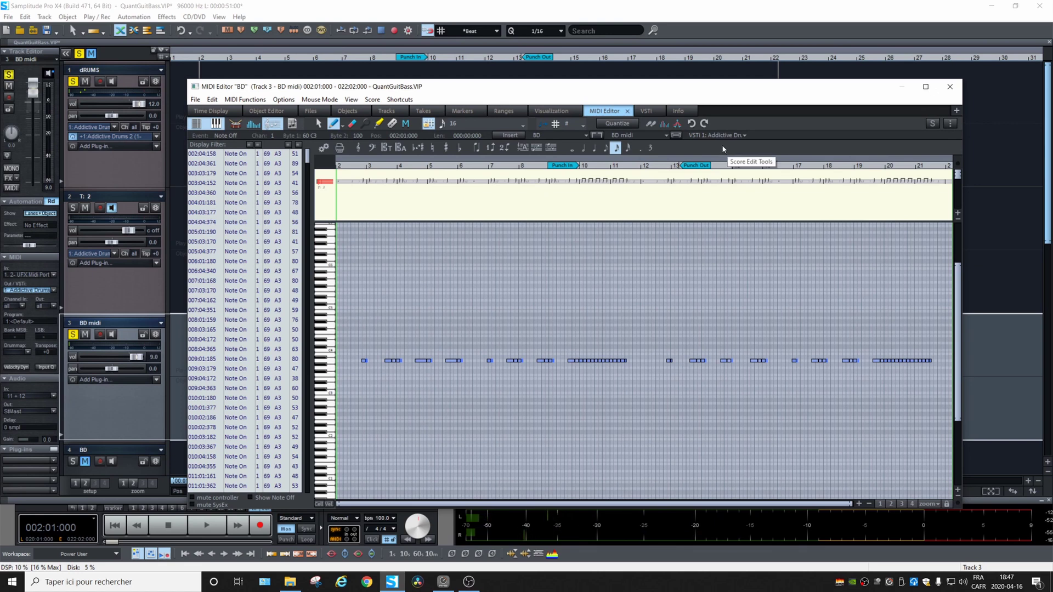
Select all BD midi notes, transpose them from A3 down to C1 (36), and close the MIDI Editor.
{"action": "key", "text": "ctrl+a"}
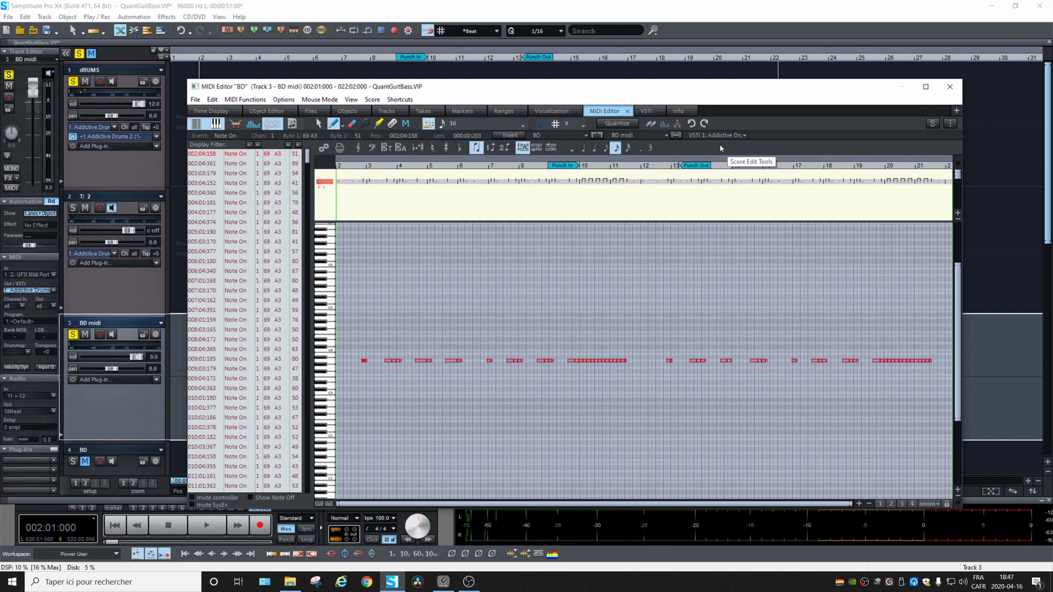
{"action": "key", "text": "space"}
{"action": "key", "text": "Down"}
{"action": "key", "text": "Down"}
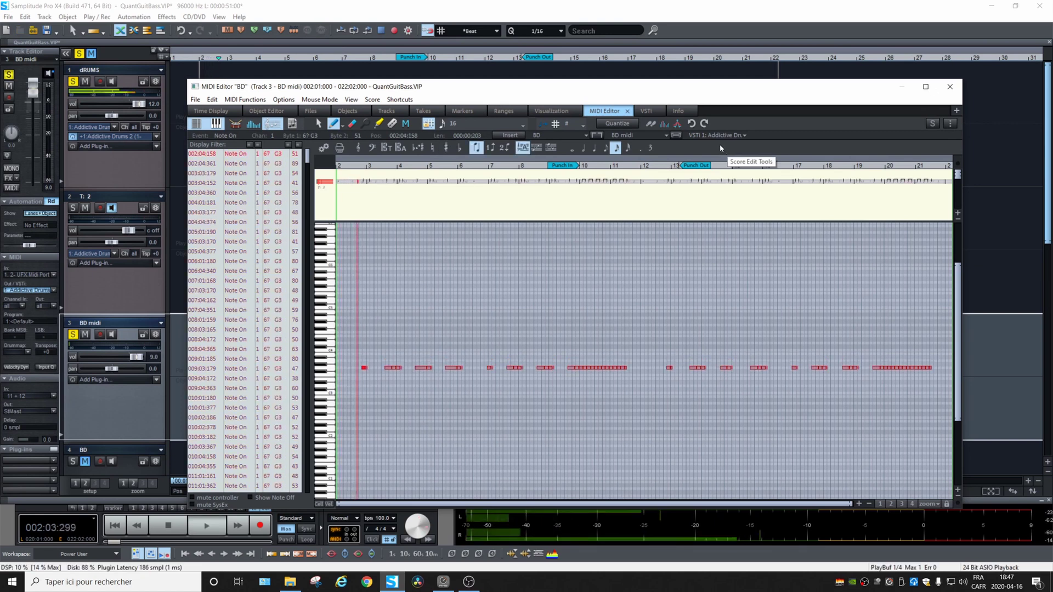
{"action": "key", "text": "Down"}
{"action": "key", "text": "Down"}
{"action": "key", "text": "Down"}
{"action": "key", "text": "Down"}
{"action": "key", "text": "Down"}
{"action": "key", "text": "Down"}
{"action": "key", "text": "Down"}
{"action": "key", "text": "Down"}
{"action": "key", "text": "Down"}
{"action": "key", "text": "Down"}
{"action": "key", "text": "Down"}
{"action": "key", "text": "Down"}
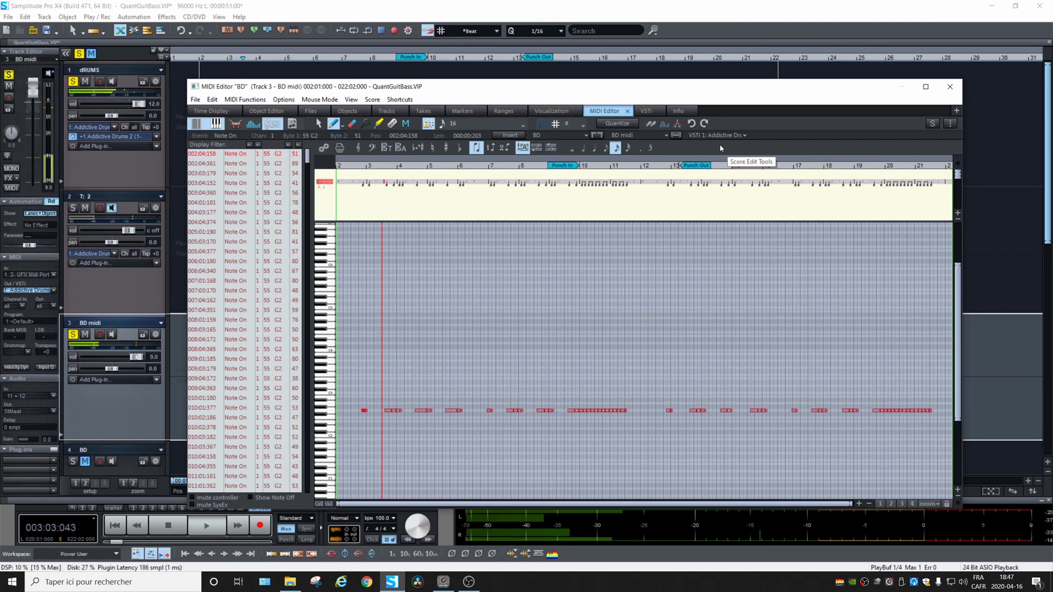
{"action": "key", "text": "Down"}
{"action": "key", "text": "Down"}
{"action": "key", "text": "Down"}
{"action": "key", "text": "Down"}
{"action": "key", "text": "Down"}
{"action": "key", "text": "Down"}
{"action": "key", "text": "Down"}
{"action": "key", "text": "Down"}
{"action": "key", "text": "Down"}
{"action": "key", "text": "Down"}
{"action": "key", "text": "Down"}
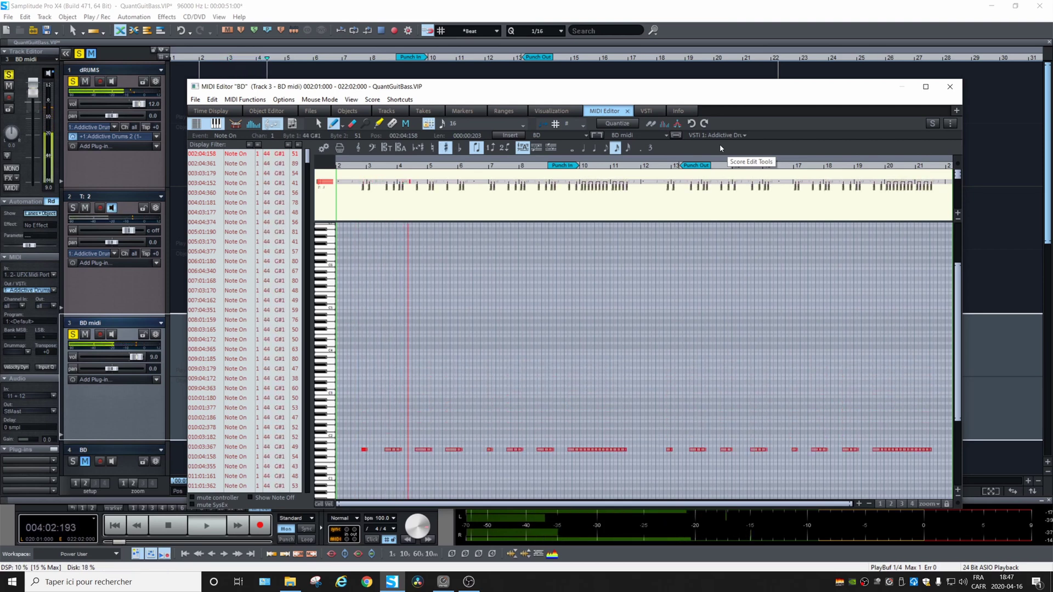
{"action": "key", "text": "Down"}
{"action": "key", "text": "Down"}
{"action": "key", "text": "Down"}
{"action": "key", "text": "Down"}
{"action": "key", "text": "Down"}
{"action": "key", "text": "Down"}
{"action": "key", "text": "Down"}
{"action": "key", "text": "Down"}
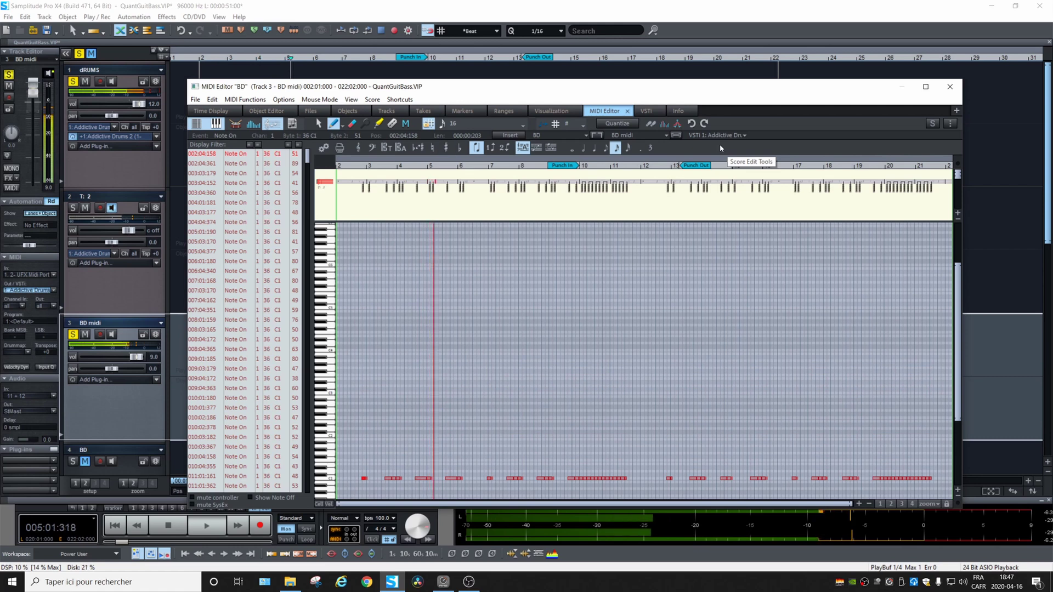
{"action": "left_click", "coordinate": [393, 4]}
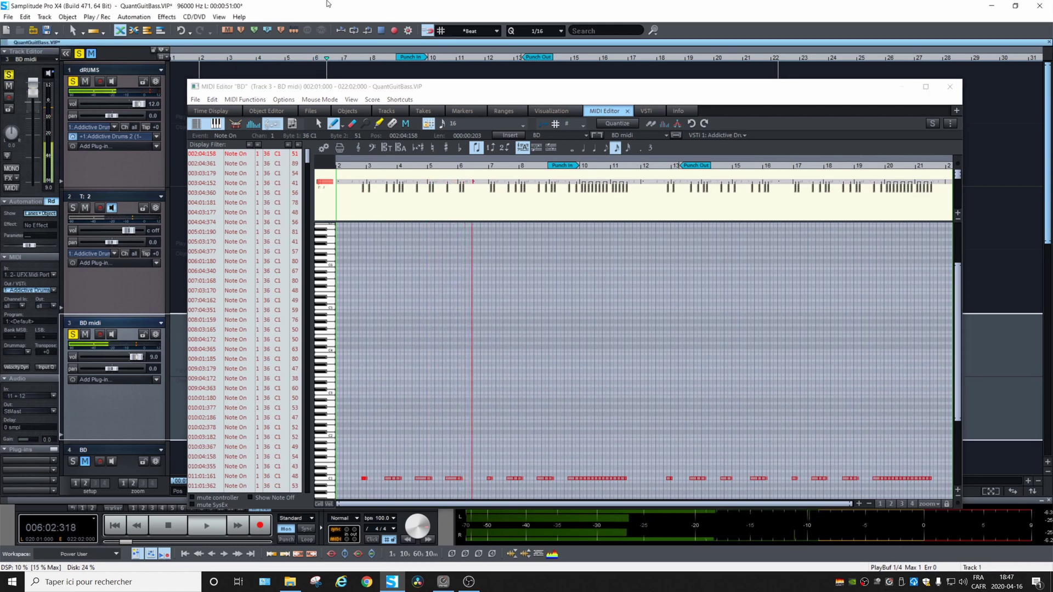
{"action": "left_click", "coordinate": [952, 90]}
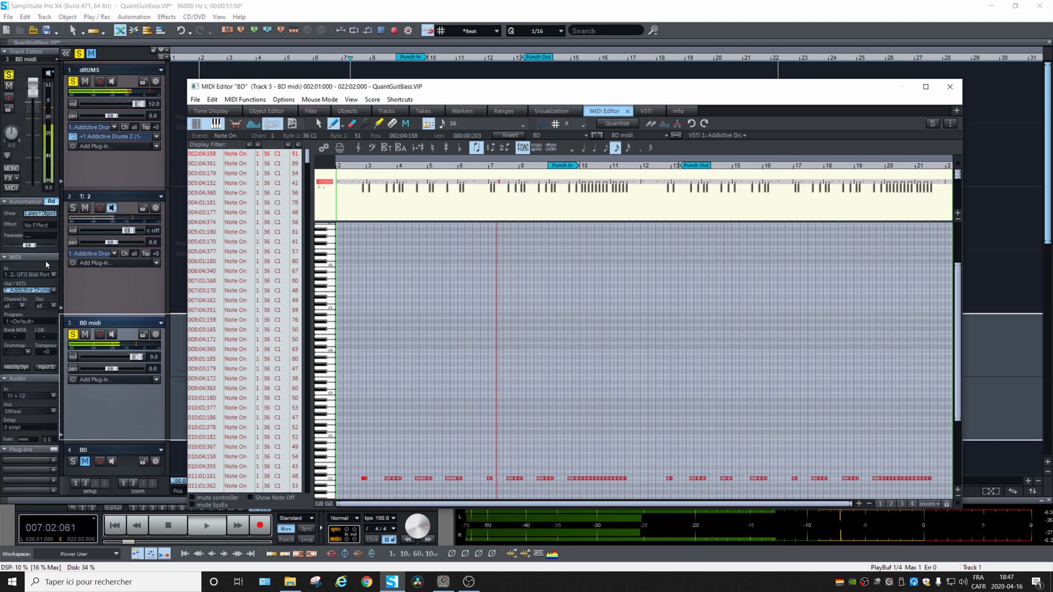
{"action": "left_click", "coordinate": [952, 94]}
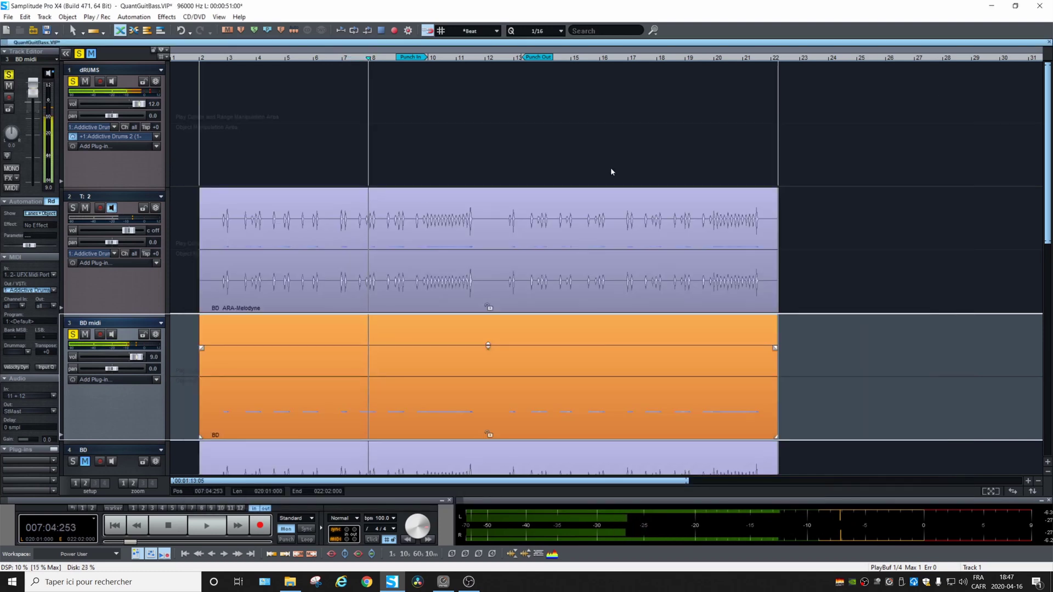
Show all drum tracks and switch between the BD and BD midi tracks during playback, then stop.
{"action": "left_click", "coordinate": [72, 208]}
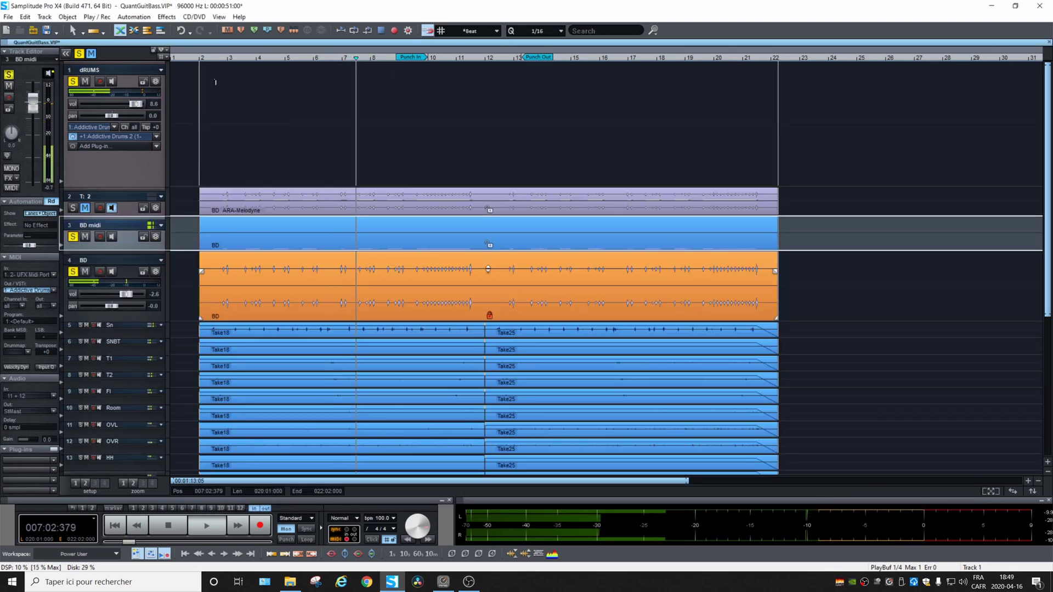
{"action": "key", "text": "Down"}
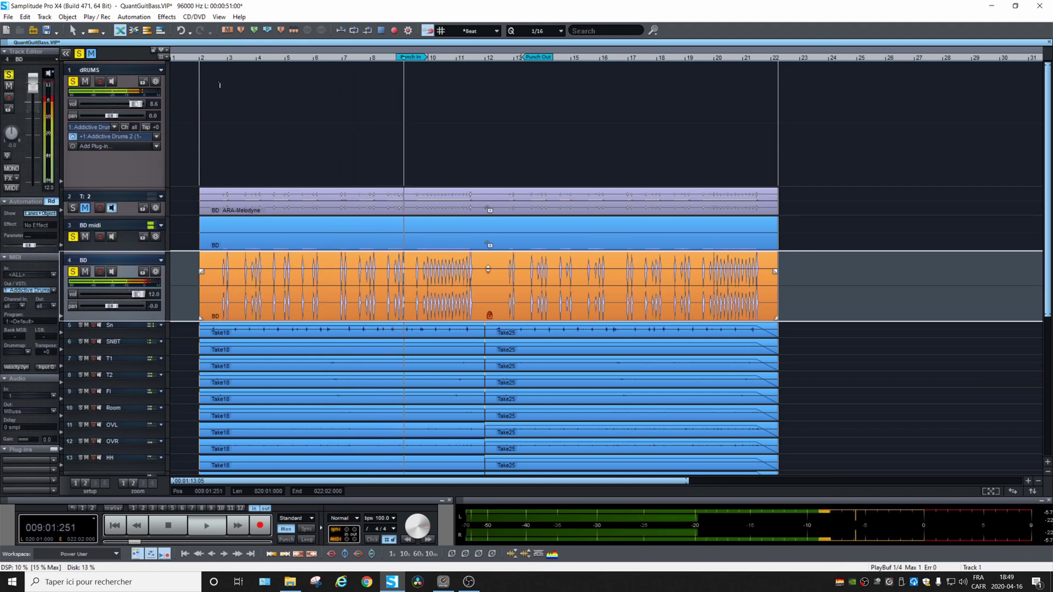
{"action": "key", "text": "Up"}
{"action": "key", "text": "Up"}
{"action": "key", "text": "Up"}
{"action": "key", "text": "Down"}
{"action": "key", "text": "Down"}
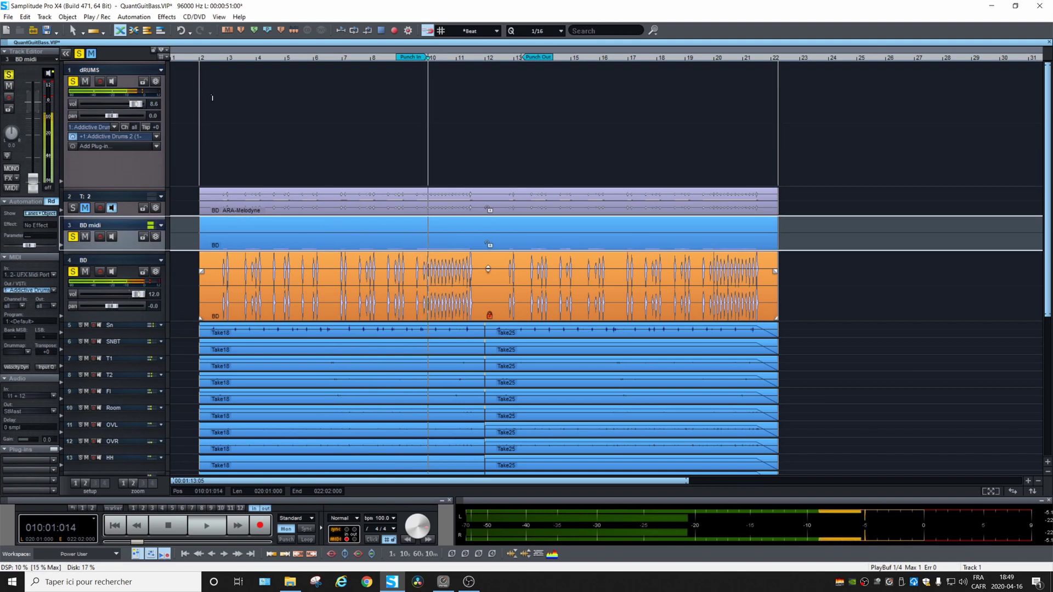
{"action": "key", "text": "Up"}
{"action": "key", "text": "Up"}
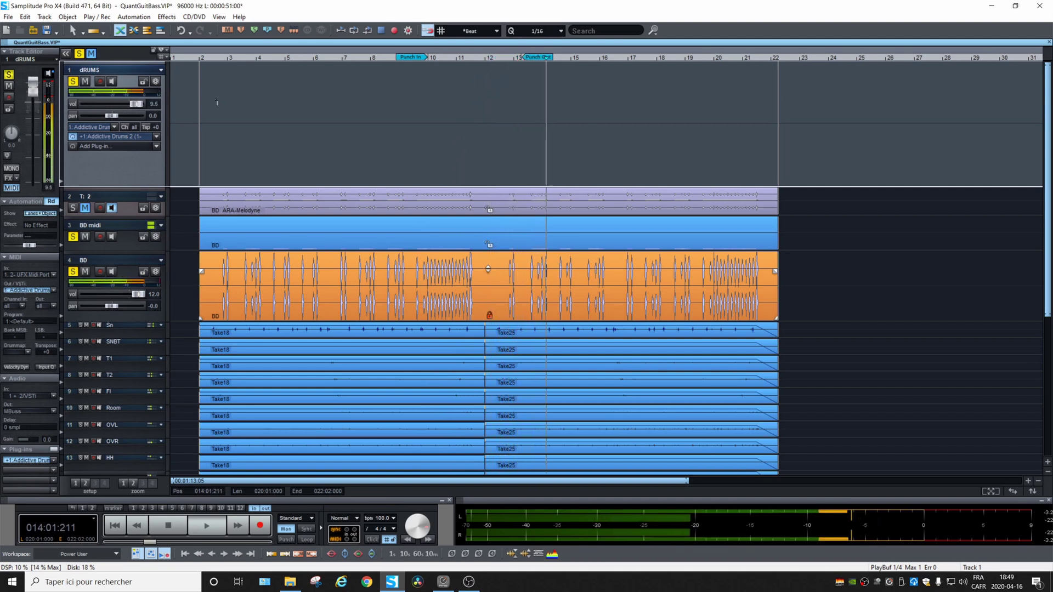
{"action": "key", "text": "space"}
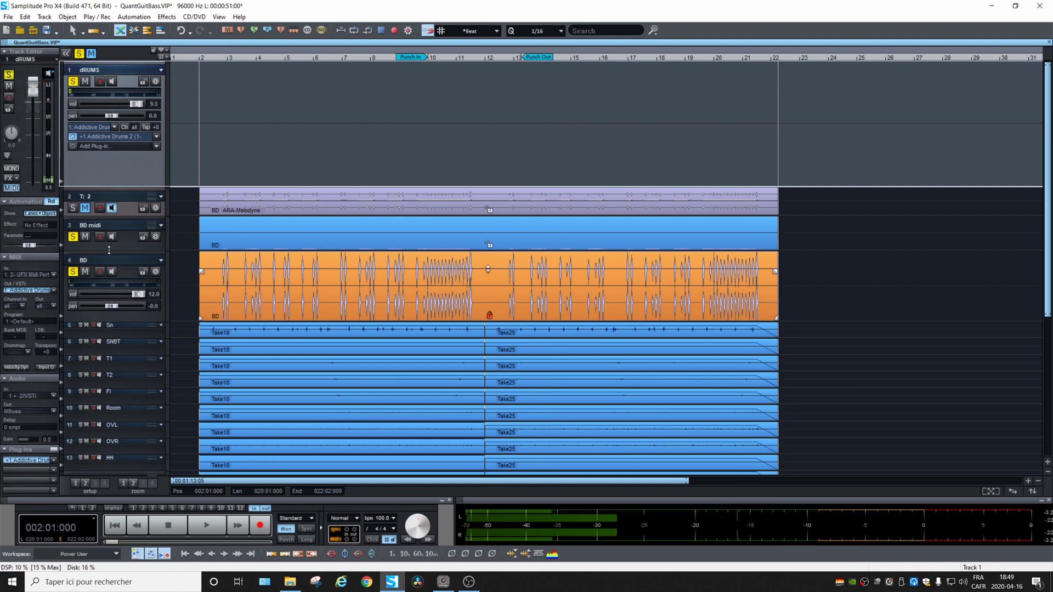
Display the Take18 and Take25 objects on the BD track and open Take18's object editor.
{"action": "right_click", "coordinate": [137, 315]}
{"action": "left_click", "coordinate": [206, 509]}
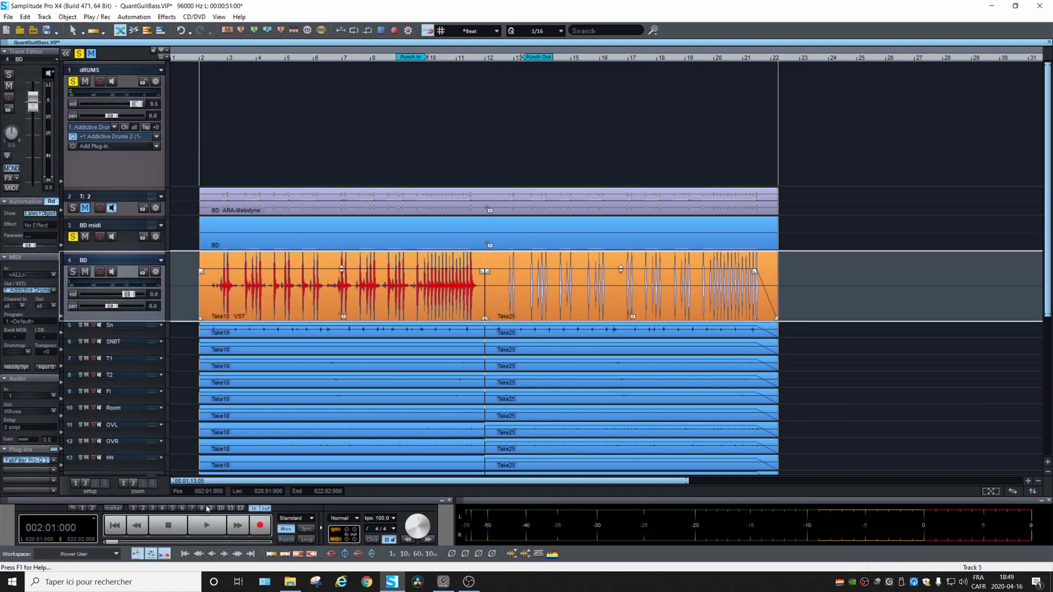
{"action": "right_click", "coordinate": [445, 307]}
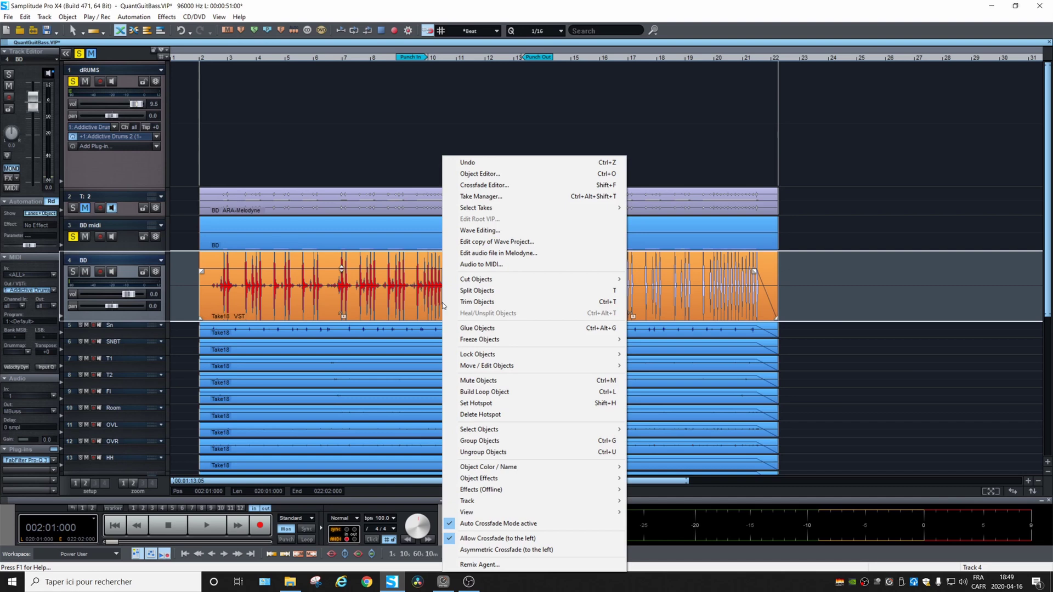
{"action": "key", "text": "ctrl+o"}
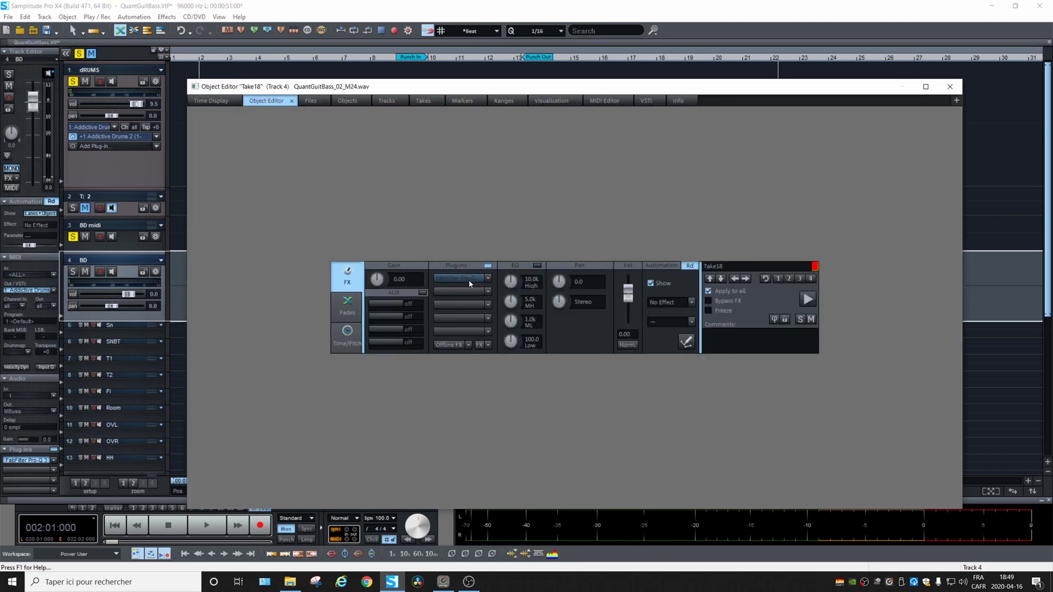
Play the arrangement with dRUMS active, then close Take18's object editor.
{"action": "left_click", "coordinate": [158, 6]}
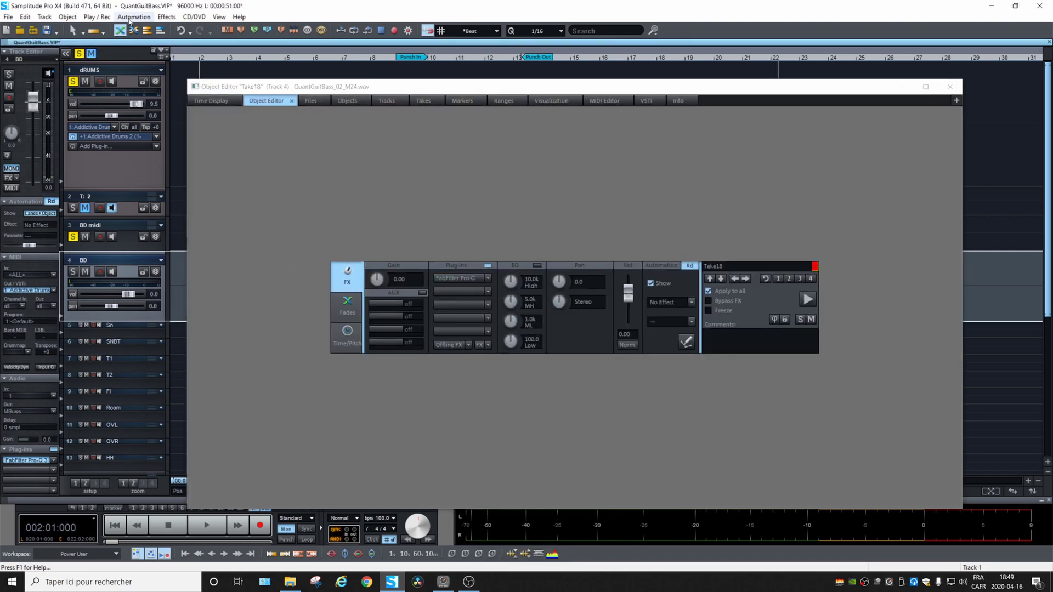
{"action": "key", "text": "space"}
{"action": "left_click", "coordinate": [94, 71]}
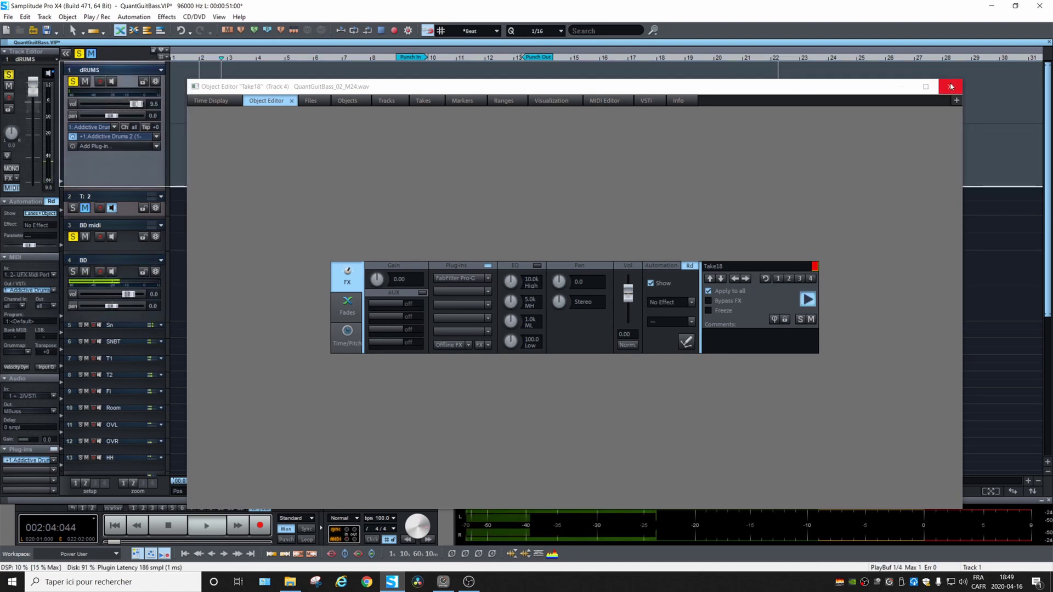
{"action": "left_click", "coordinate": [951, 87]}
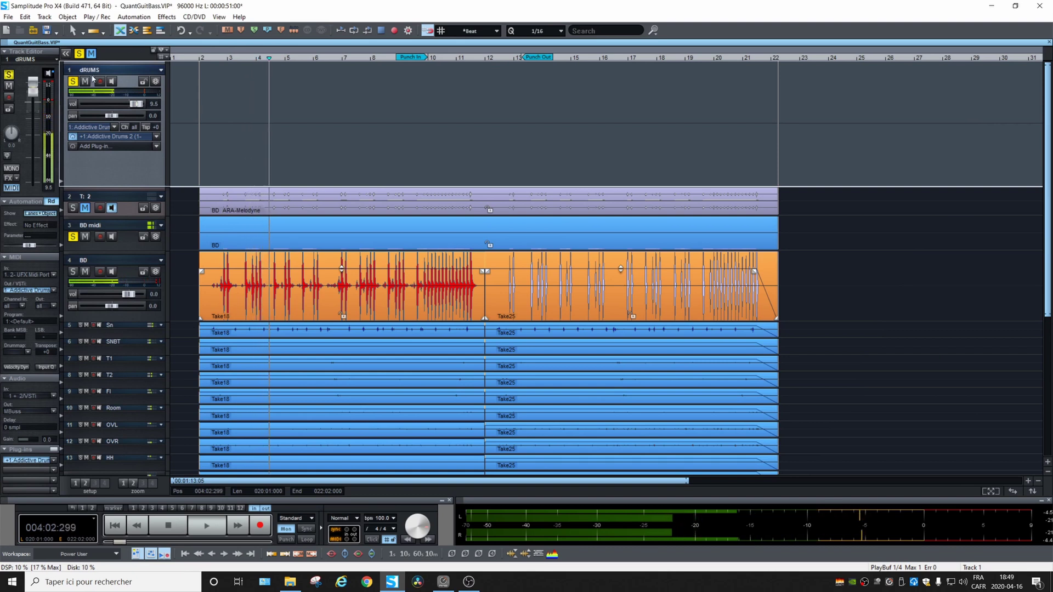
During playback, make track T: 2 active, then the BD track, then back up to dRUMS.
{"action": "key", "text": "Down"}
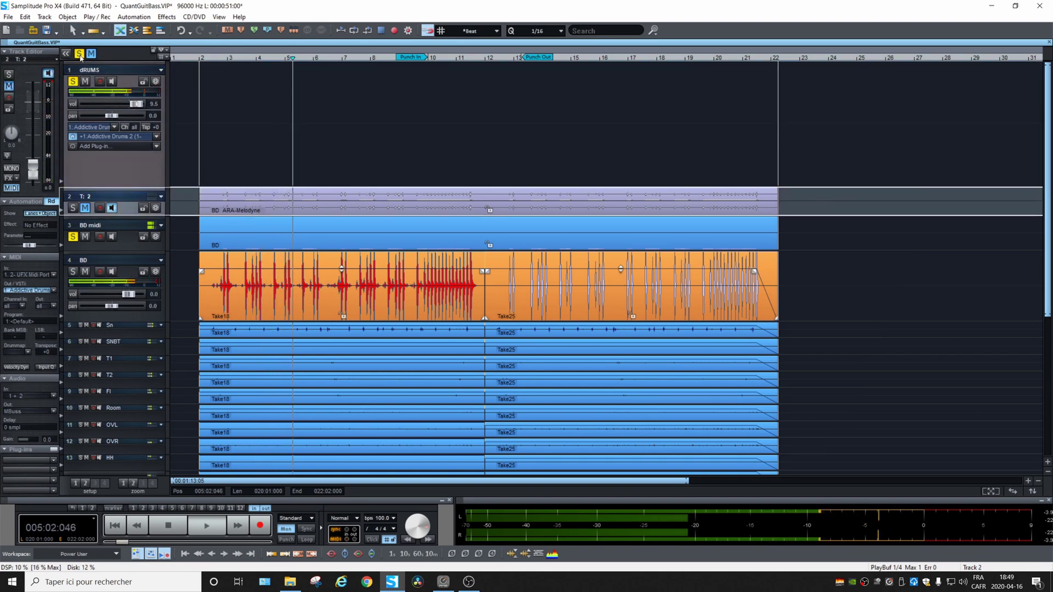
{"action": "key", "text": "Down"}
{"action": "key", "text": "Down"}
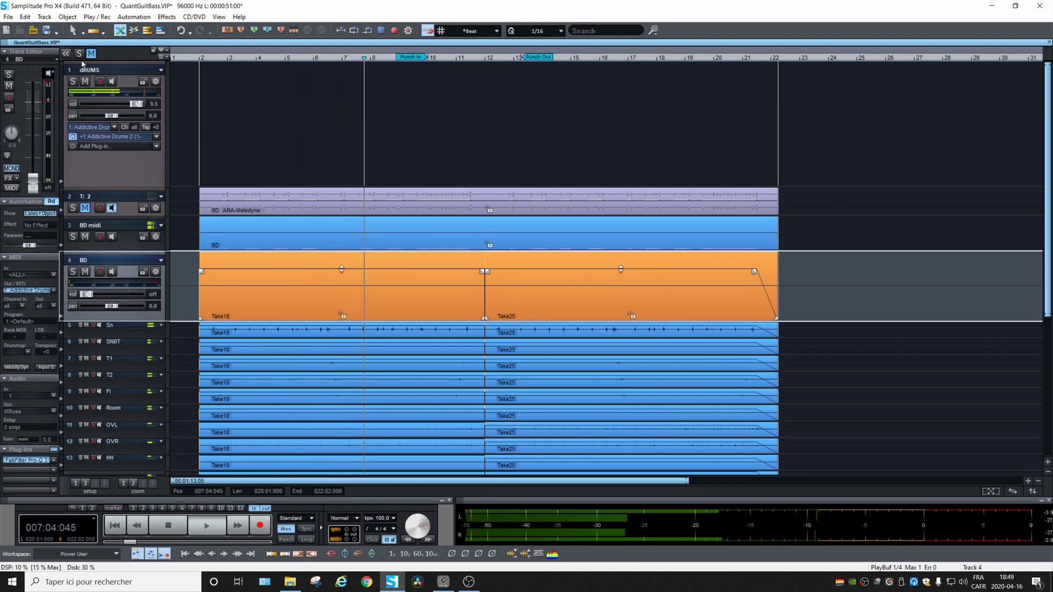
{"action": "key", "text": "Up"}
{"action": "key", "text": "Up"}
{"action": "key", "text": "Up"}
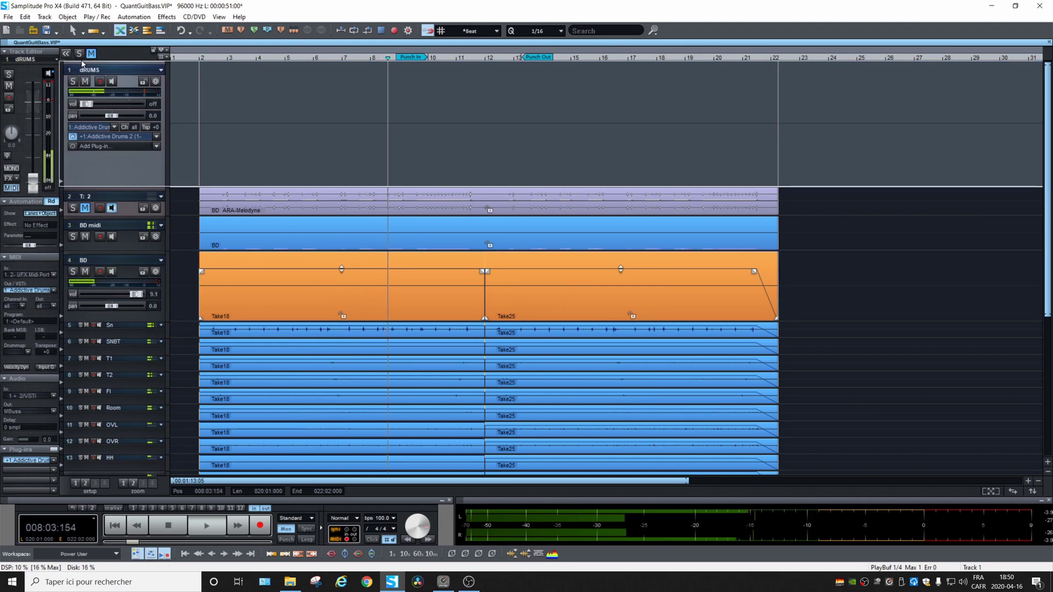